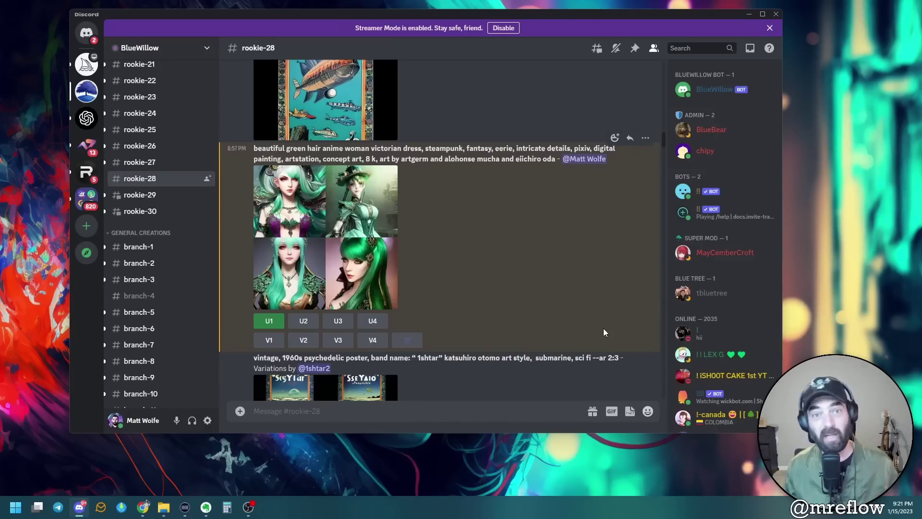
- Preview the green-hair anime image grid, then minimize Discord to reveal the desktop
left_click(254, 199)
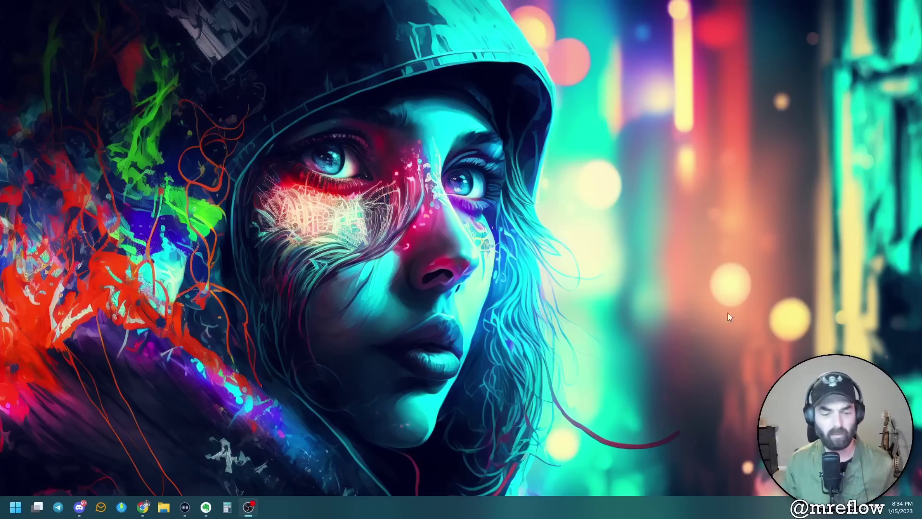
- Restore Discord and open the rookie-22 channel under ROOKIES on the BlueWillow server
left_click(79, 507)
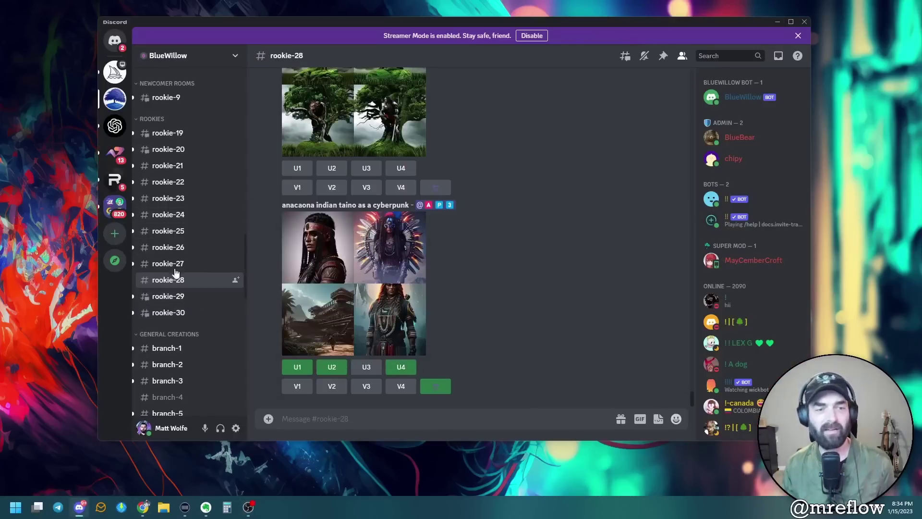
scroll(167, 291, "up", 10)
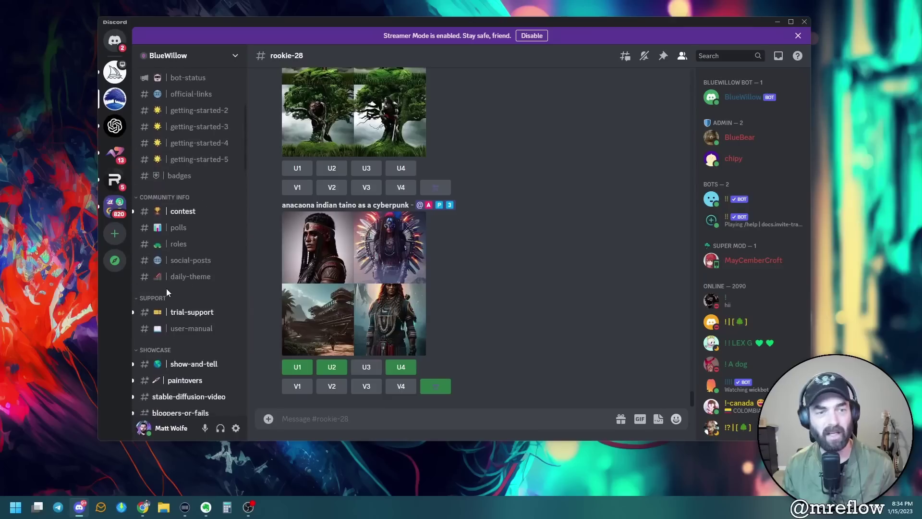
scroll(164, 274, "down", 5)
scroll(164, 269, "down", 10)
left_click(168, 181)
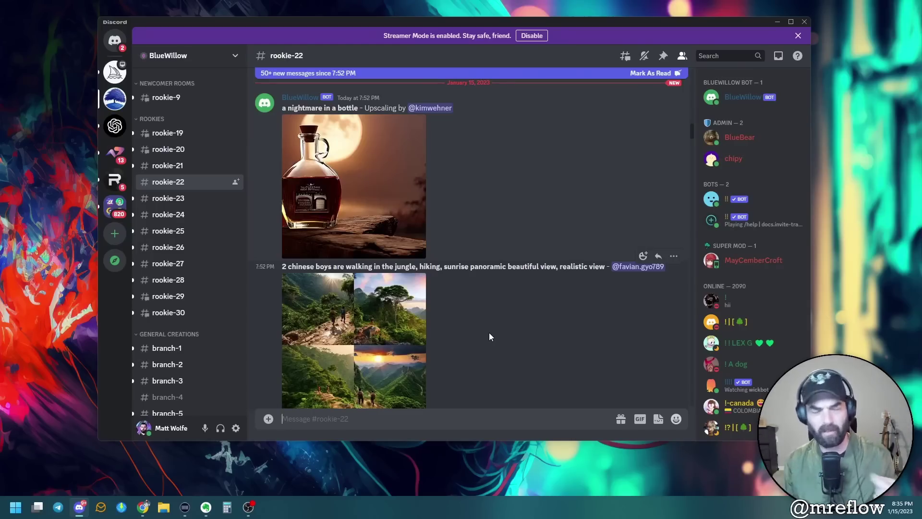
scroll(188, 288, "up", 15)
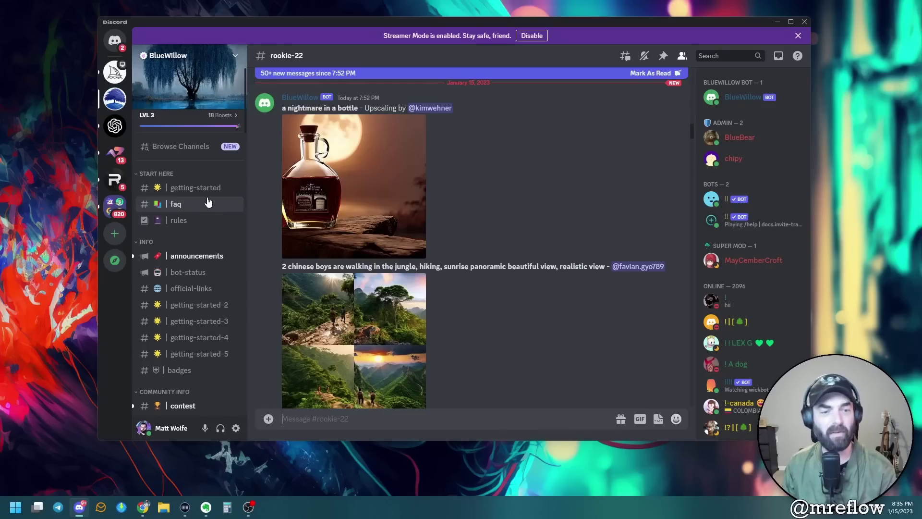
- Open the faq channel and highlight the answers on inviting the bot, free use and unlimited generations
left_click(192, 206)
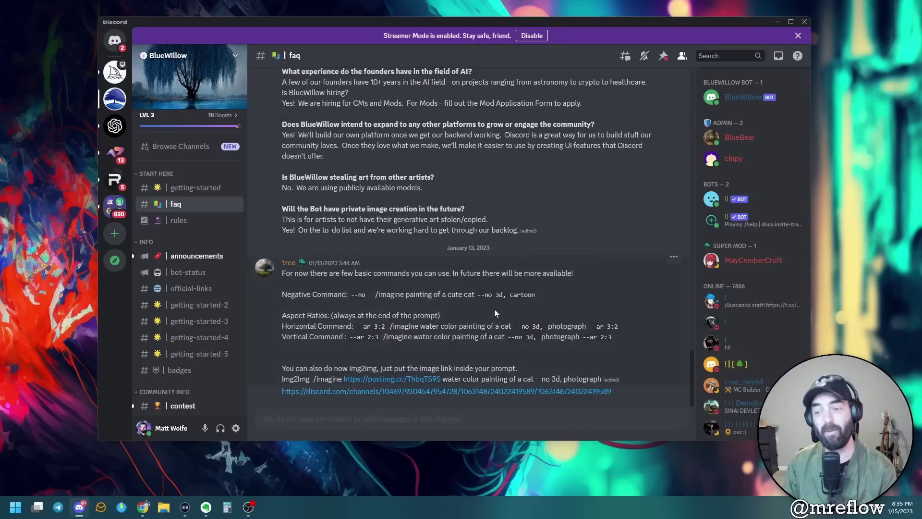
scroll(494, 309, "up", 10)
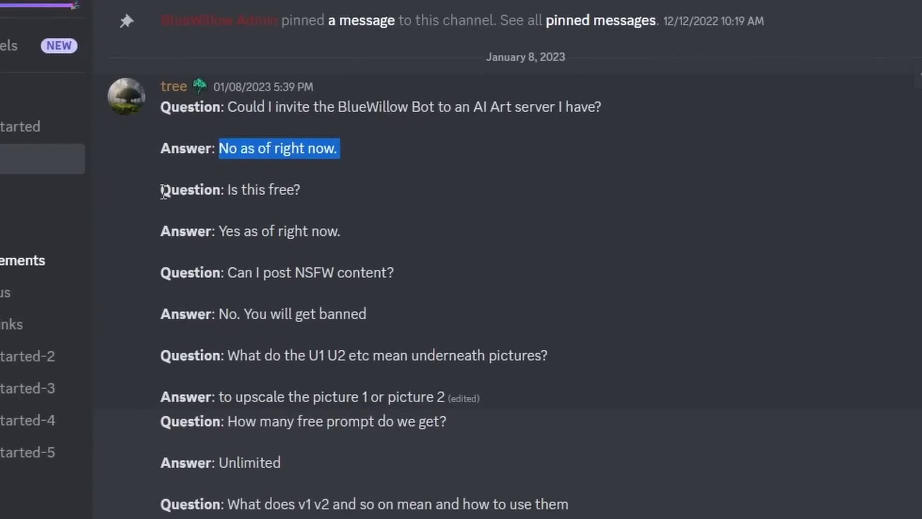
left_click_drag(162, 189, 301, 191)
left_click_drag(219, 232, 422, 243)
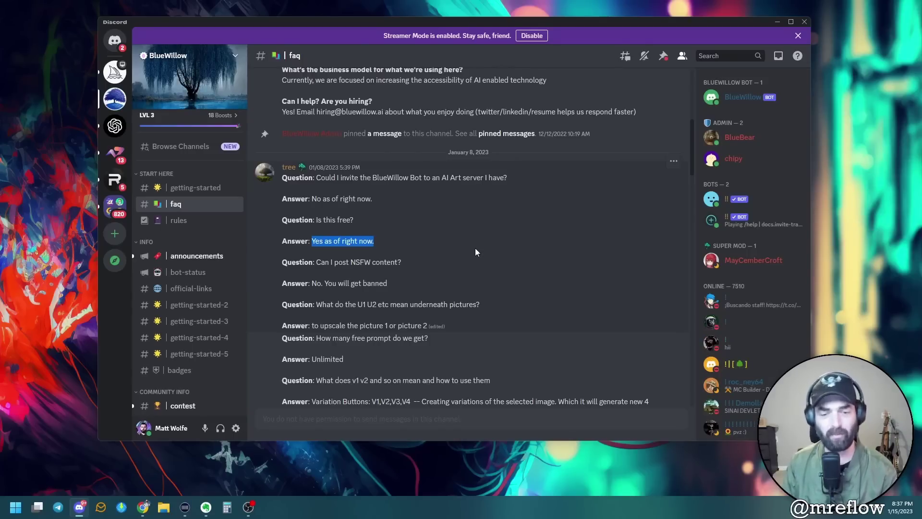
scroll(474, 248, "down", 3)
left_click_drag(282, 194, 431, 199)
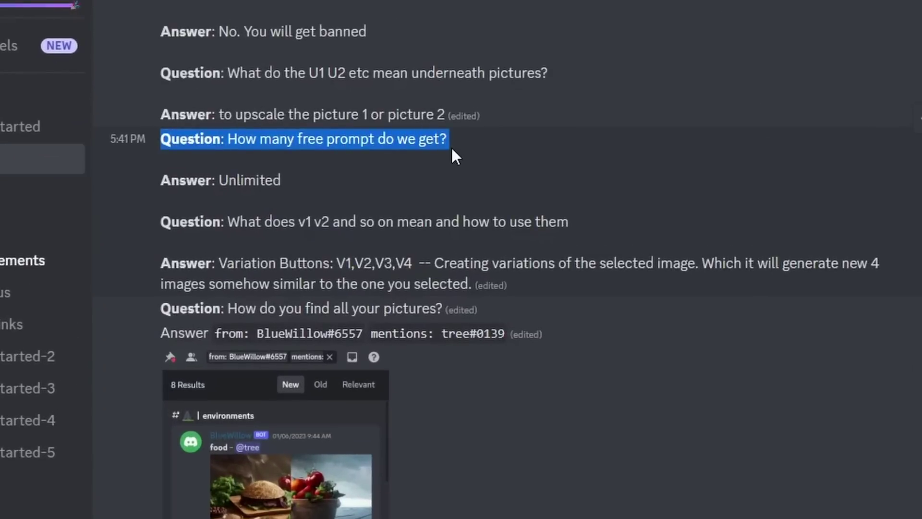
left_click_drag(162, 180, 408, 204)
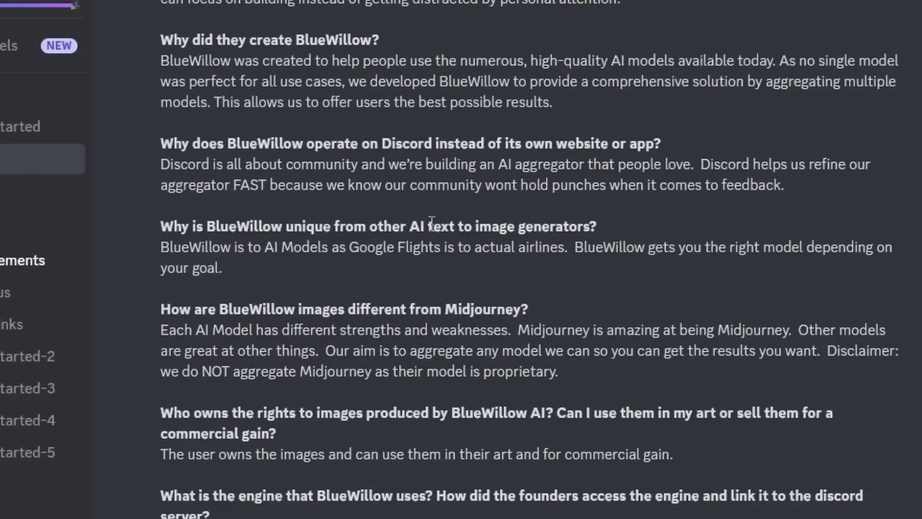
- Highlight the answers on model selection and how BlueWillow differs from Midjourney
left_click_drag(575, 247, 222, 268)
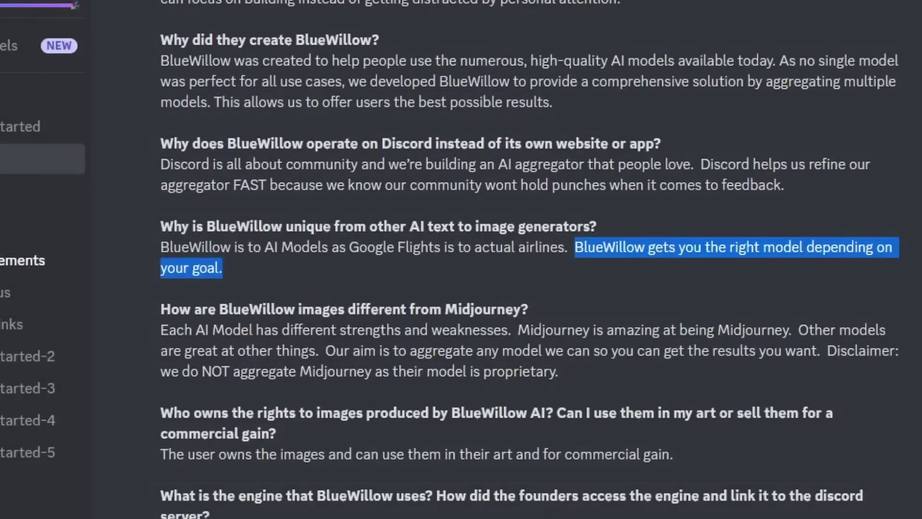
left_click_drag(161, 121, 519, 120)
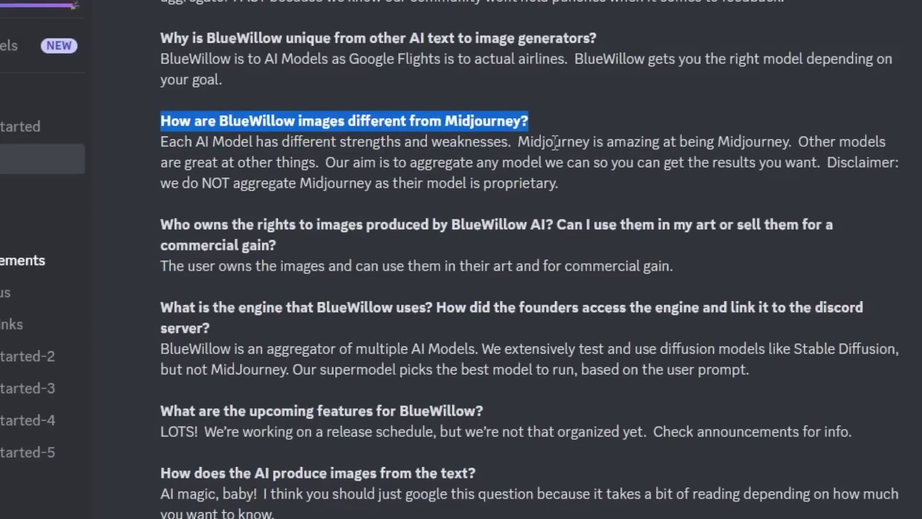
left_click_drag(594, 142, 640, 141)
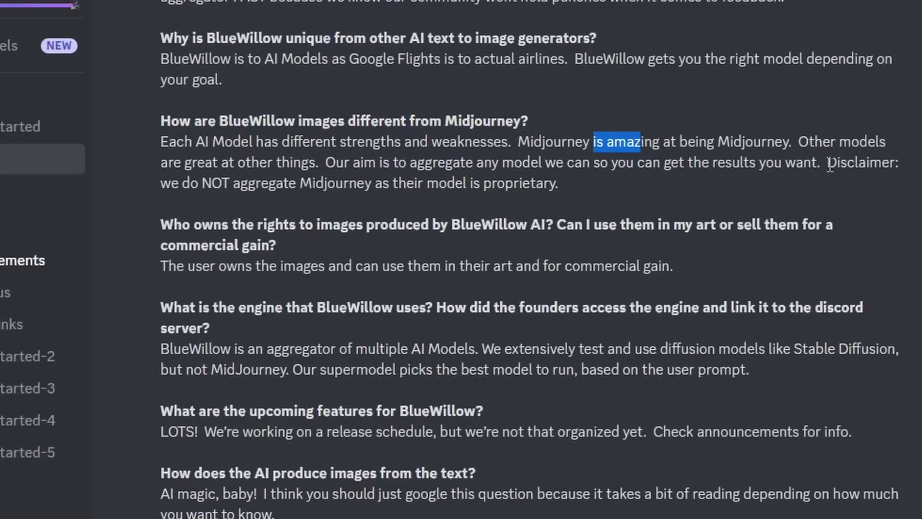
left_click_drag(827, 162, 575, 189)
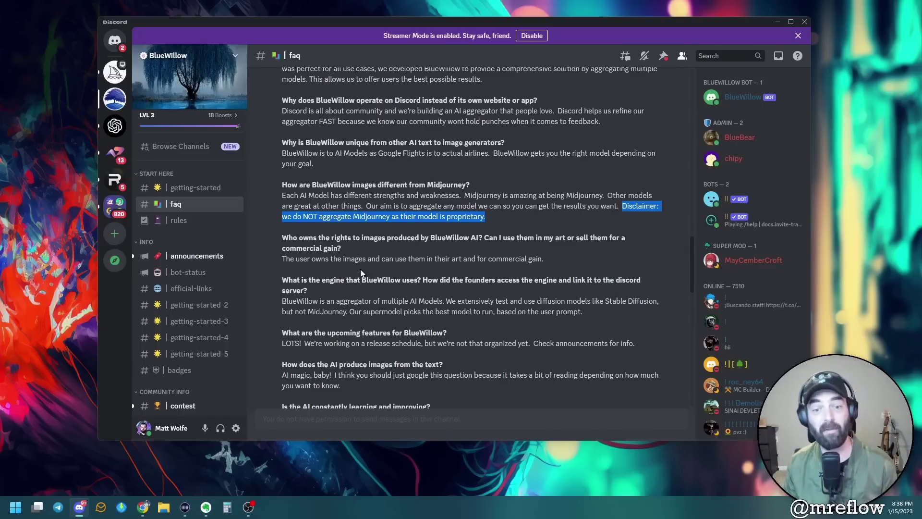
left_click(434, 247)
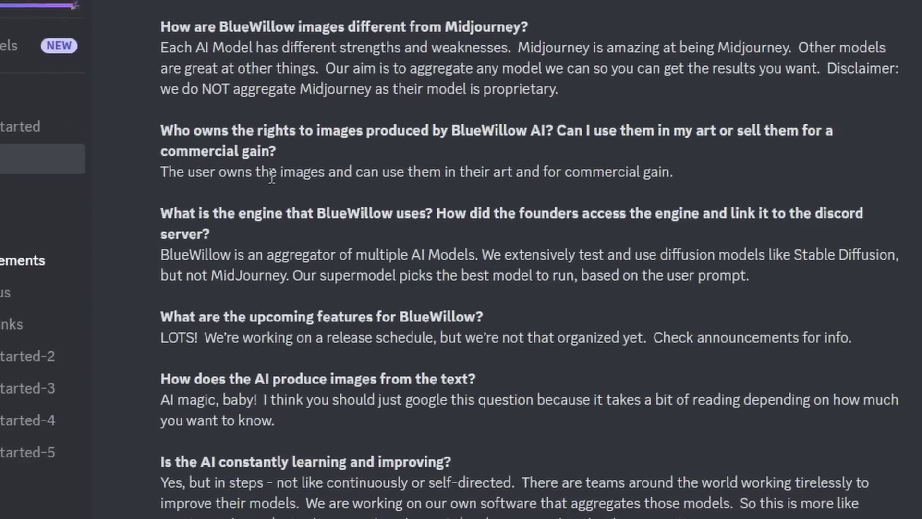
left_click_drag(161, 172, 690, 185)
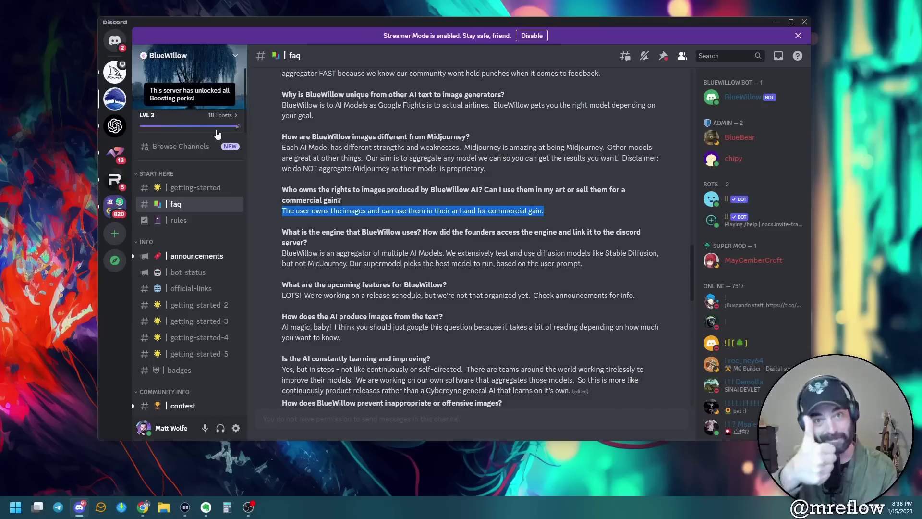
scroll(432, 216, "down", 2)
left_click_drag(160, 160, 784, 181)
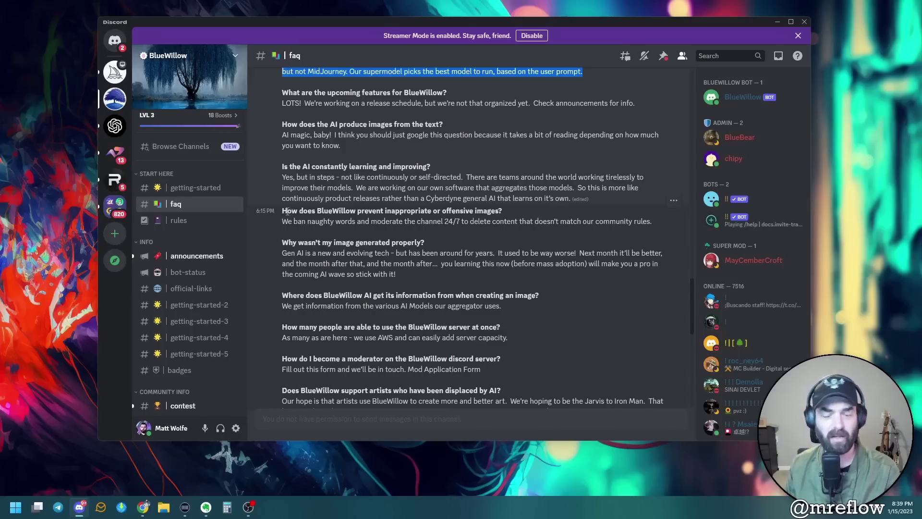
left_click_drag(288, 221, 366, 226)
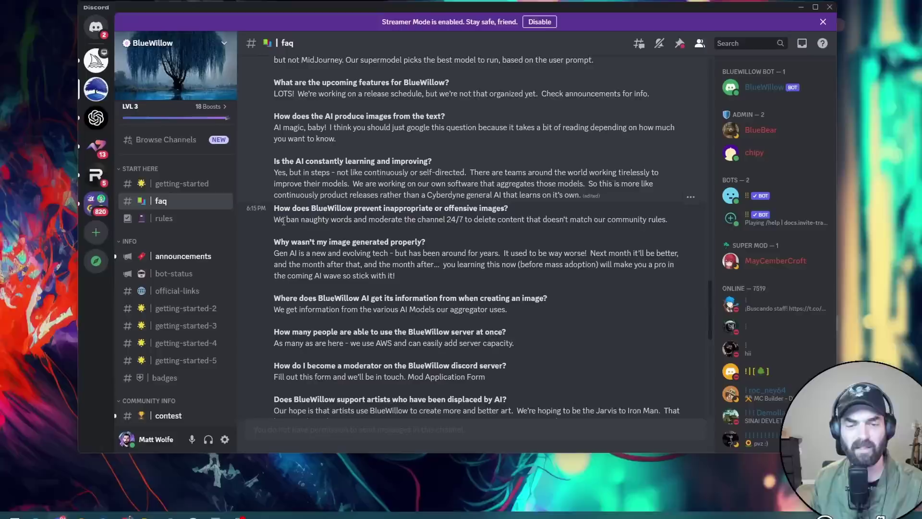
left_click_drag(325, 204, 498, 194)
left_click(543, 190)
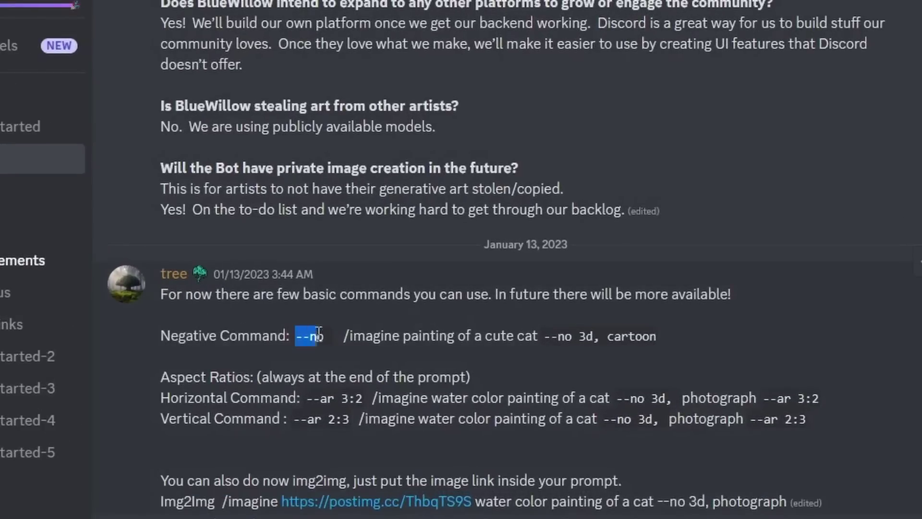
left_click(328, 386)
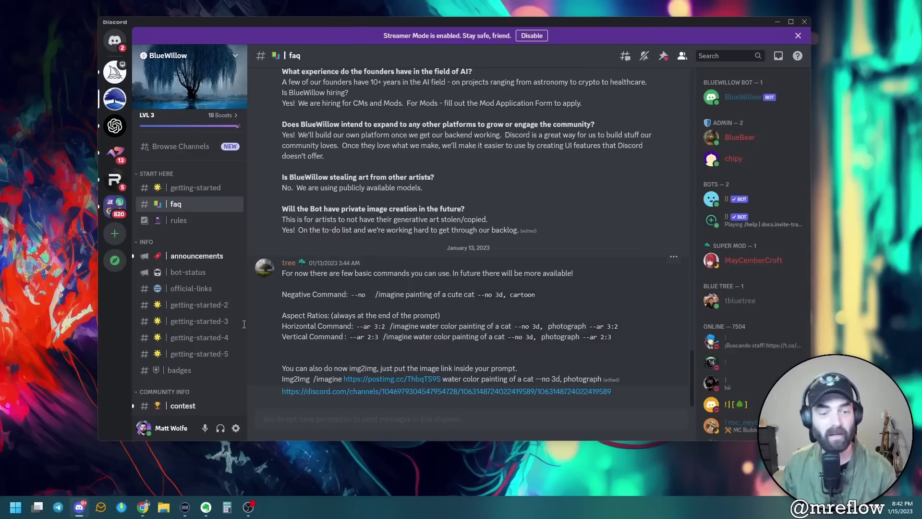
- Open the rookie-28 channel from ROOKIES and scroll through its latest image grids
scroll(209, 266, "down", 15)
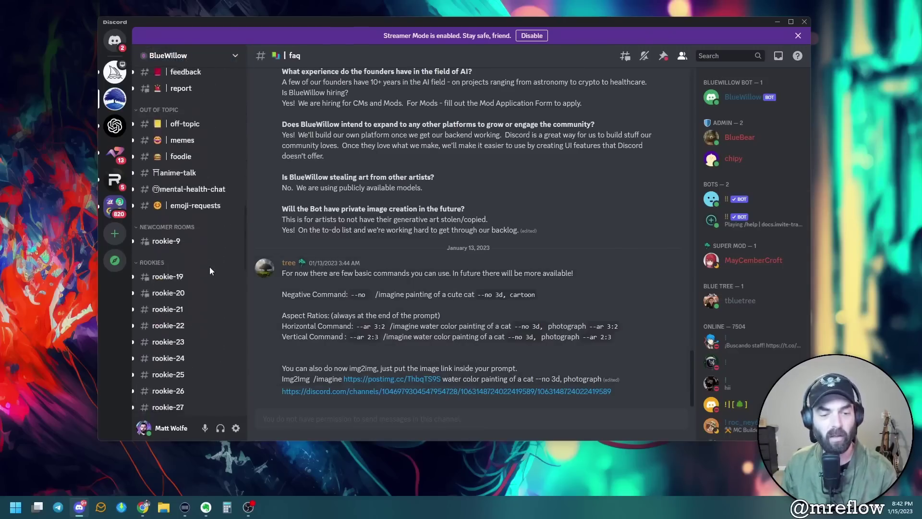
scroll(209, 267, "down", 3)
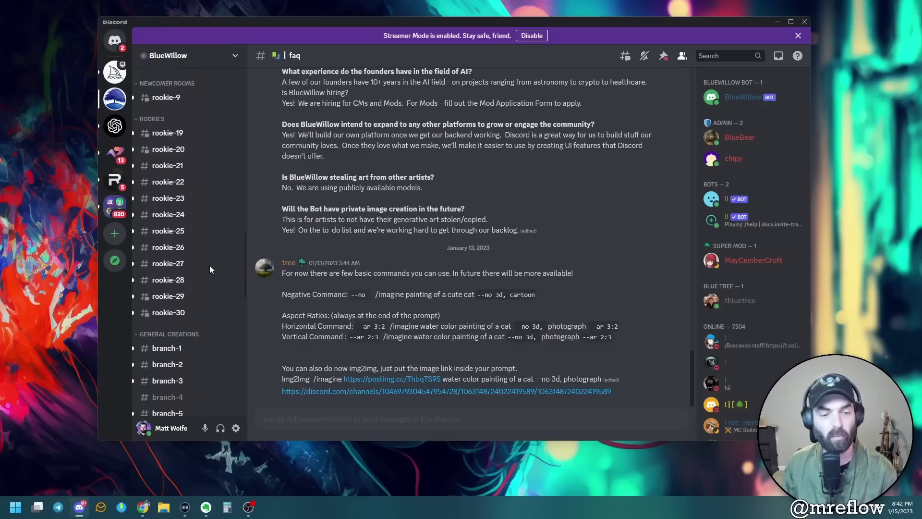
left_click(180, 281)
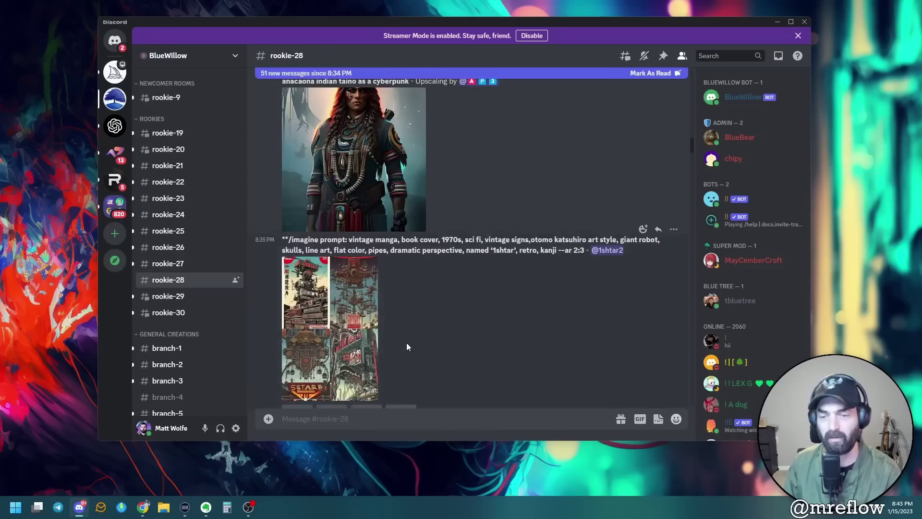
scroll(502, 307, "down", 15)
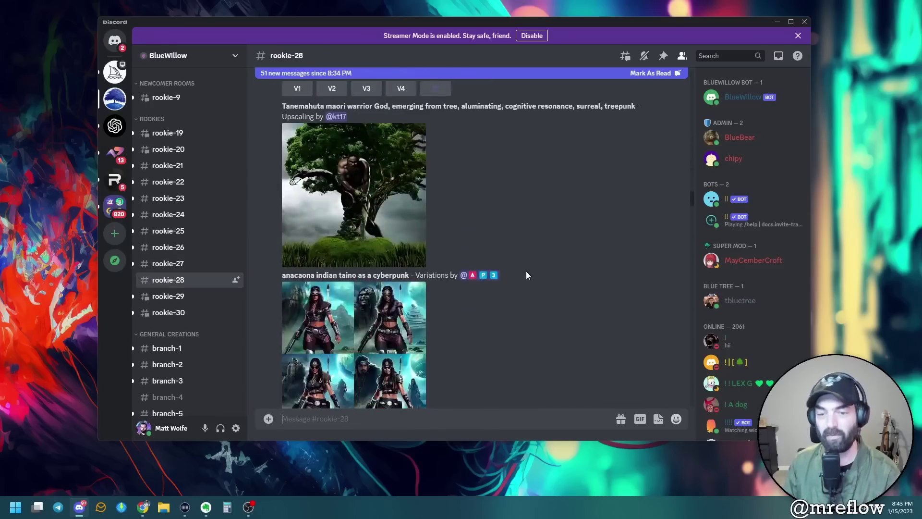
scroll(519, 269, "down", 8)
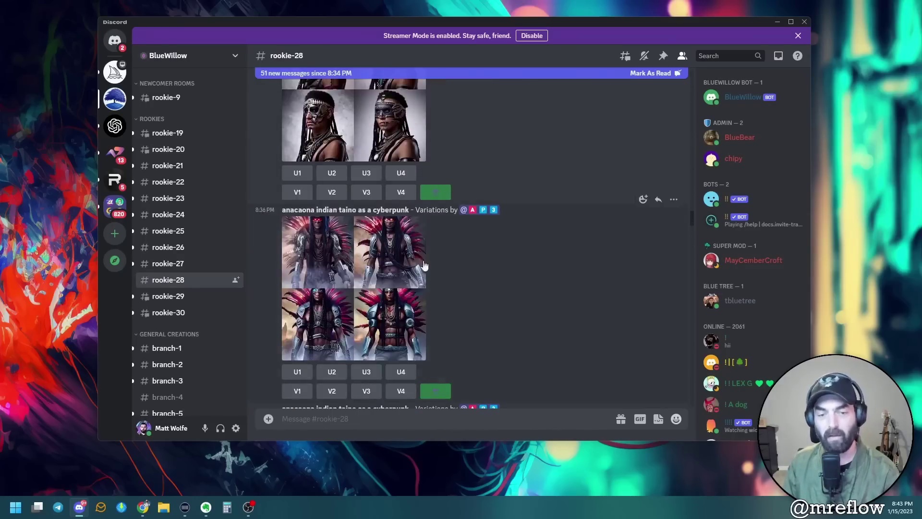
scroll(528, 261, "up", 3)
scroll(530, 260, "up", 5)
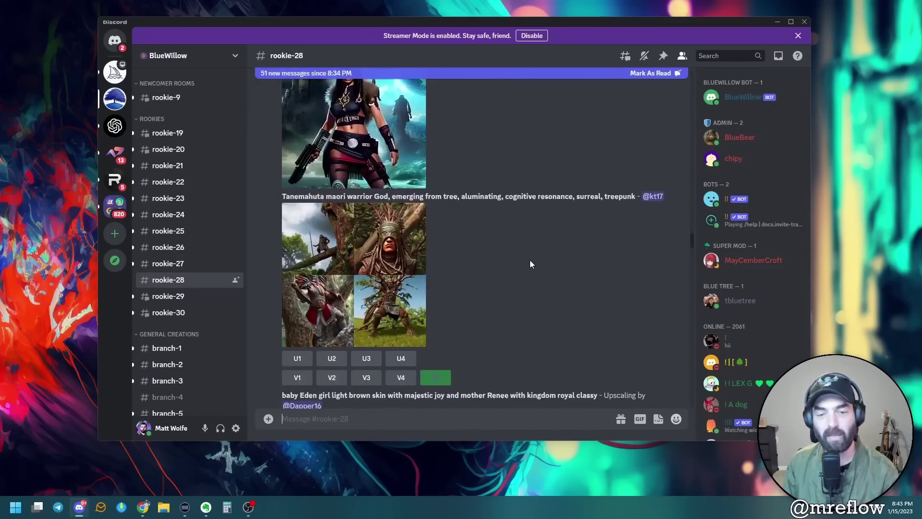
scroll(530, 264, "down", 10)
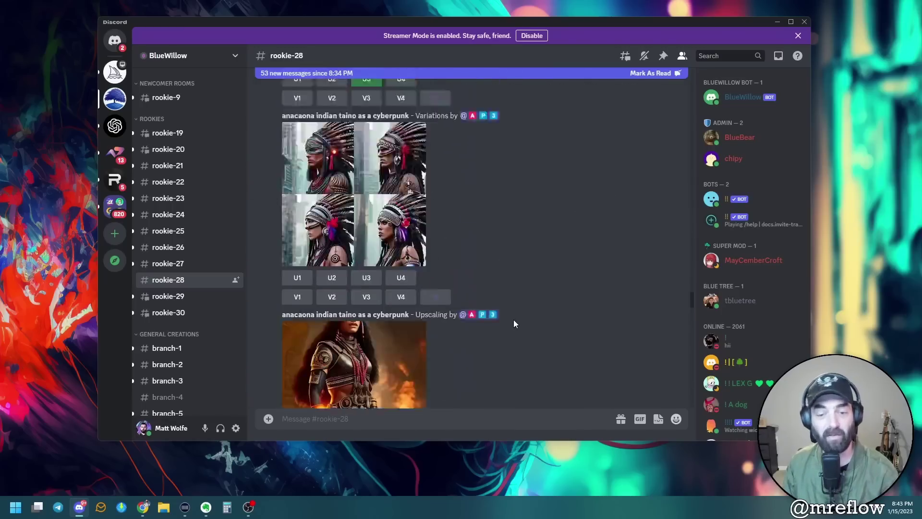
scroll(531, 323, "down", 10)
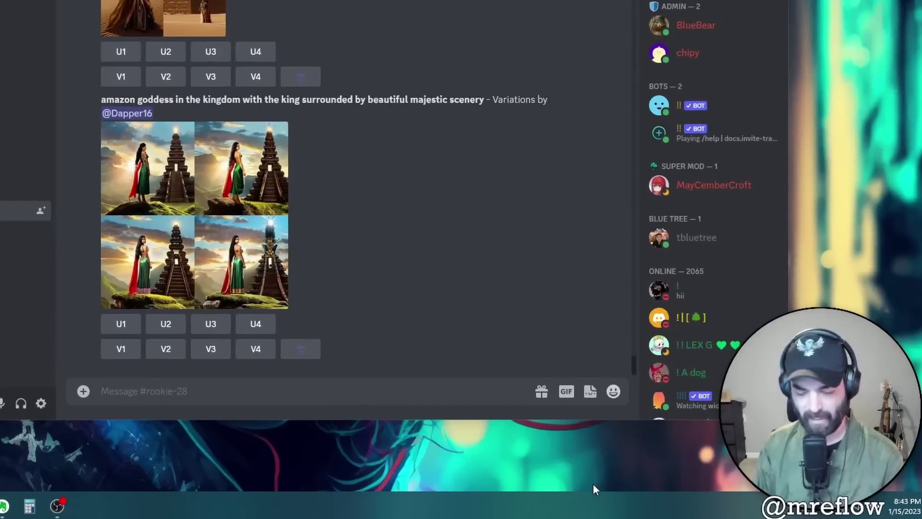
- Run /imagine with 'a wolf in the forest with a deer in the background --ar 3:2'
type("/imagine")
key("Tab")
type("a wo")
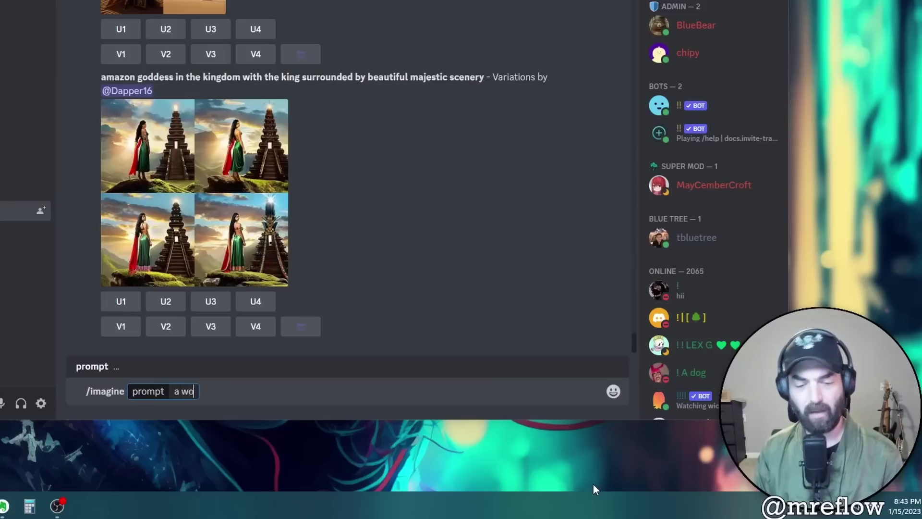
type("lf in the forest with a d")
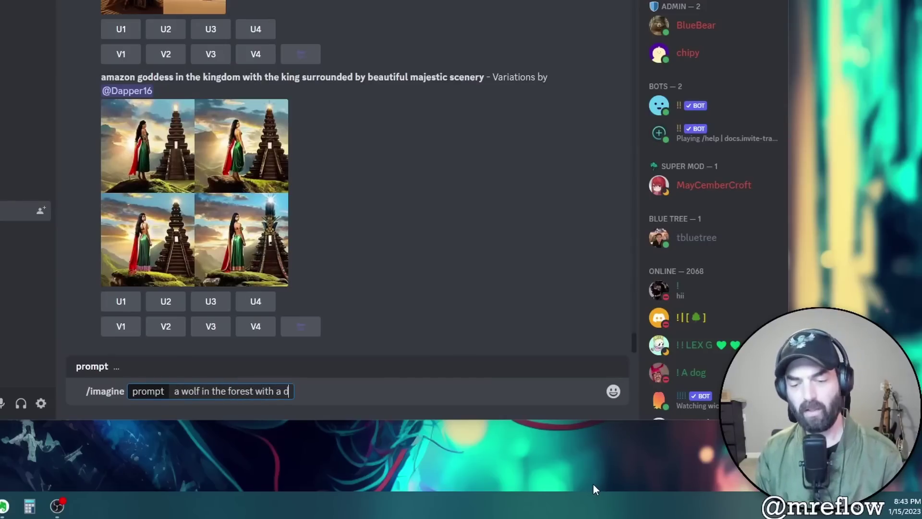
type("eer in the back")
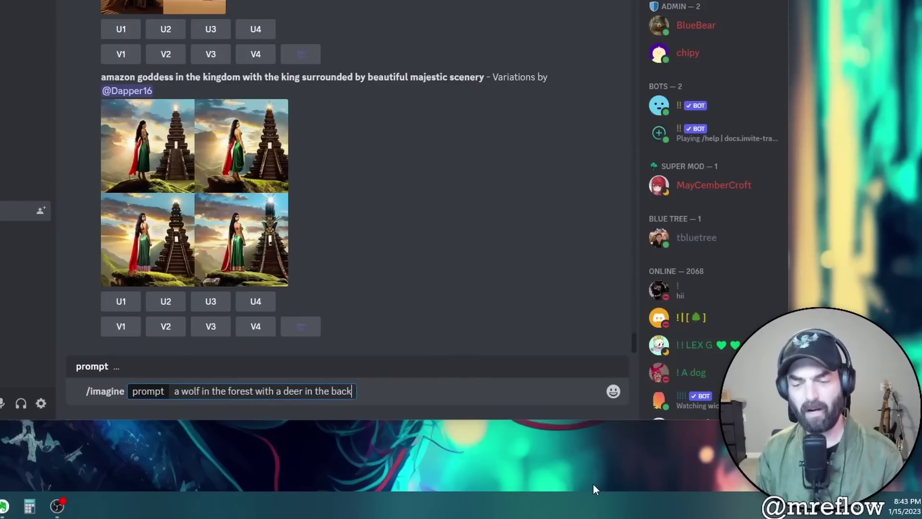
type("ground --ar 2:3")
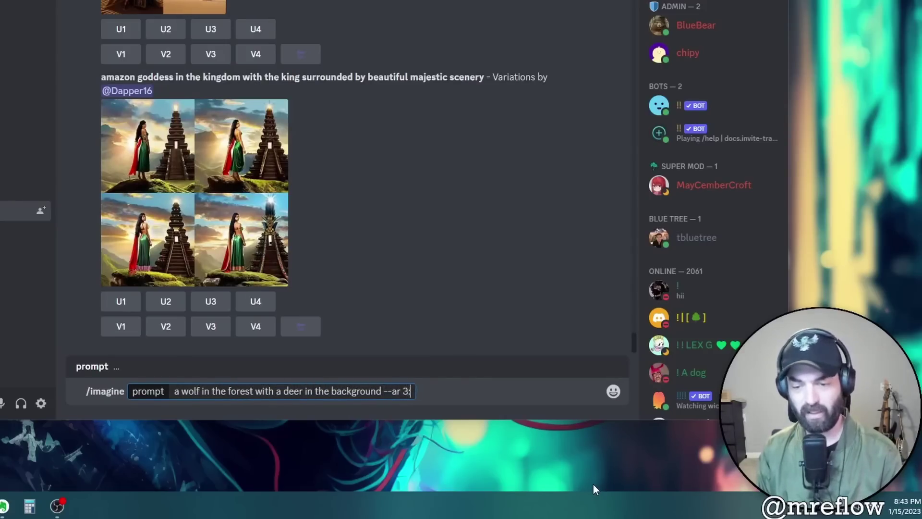
key("Return")
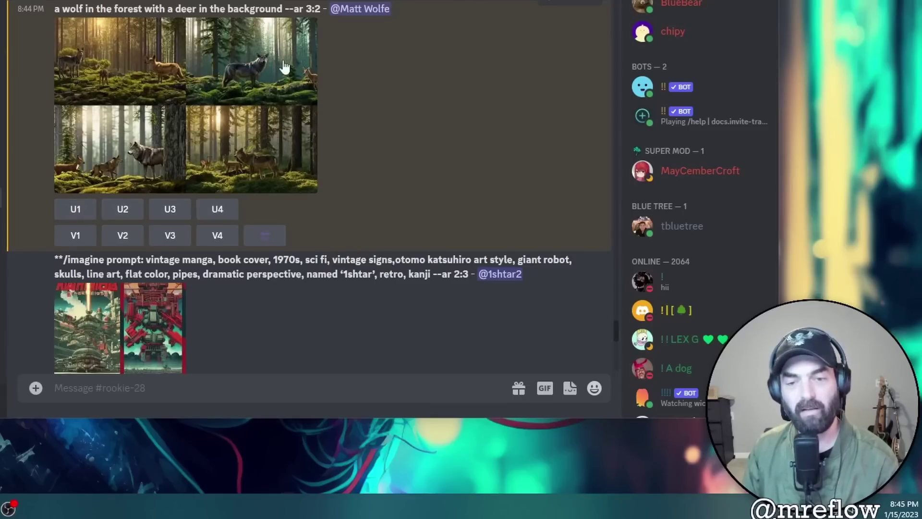
- Request U2 upscale and V3 variations of the wolf grid, then enlarge the wolf image
left_click(123, 211)
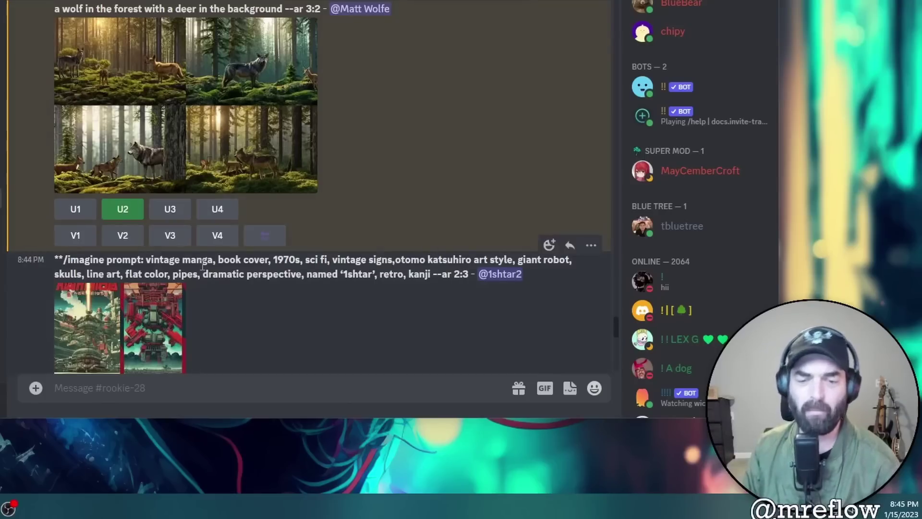
left_click(170, 235)
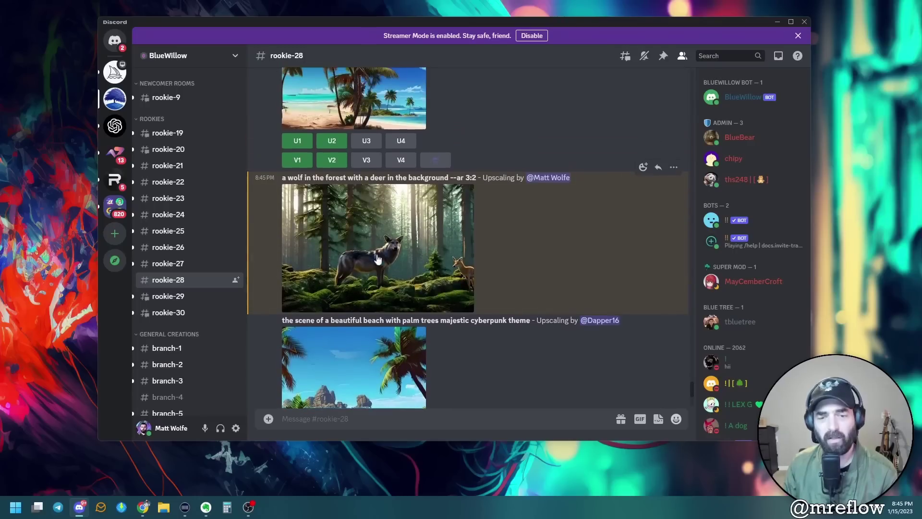
left_click(378, 258)
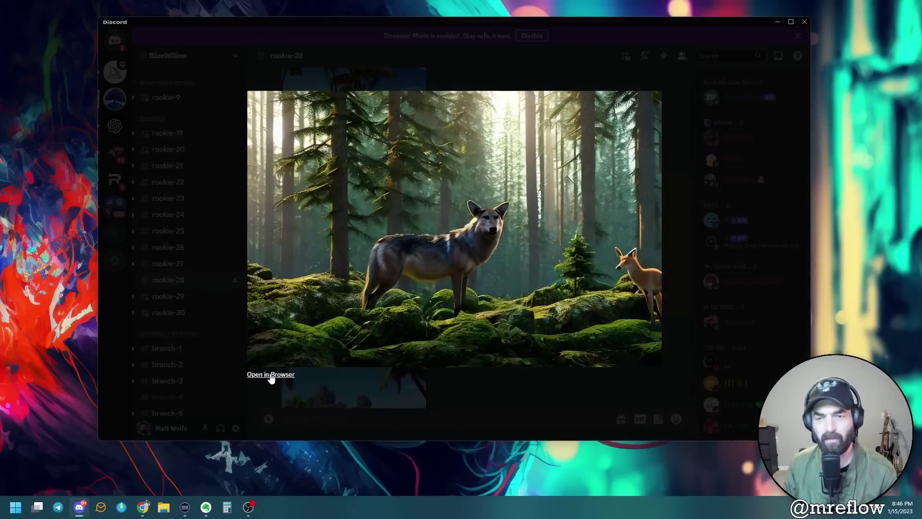
- Open the full-size wolf image in Chrome and save it into AI Art > Wolves
left_click(278, 376)
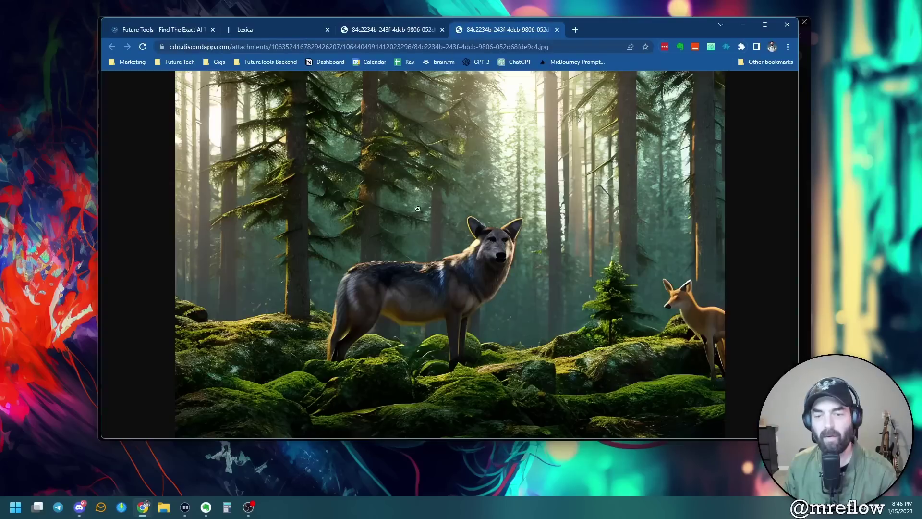
right_click(417, 160)
left_click(435, 179)
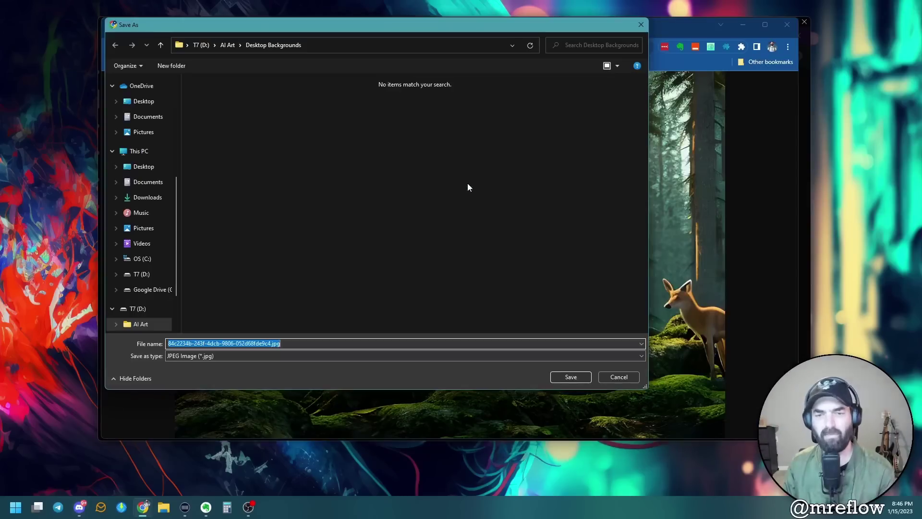
left_click(240, 44)
left_click(228, 44)
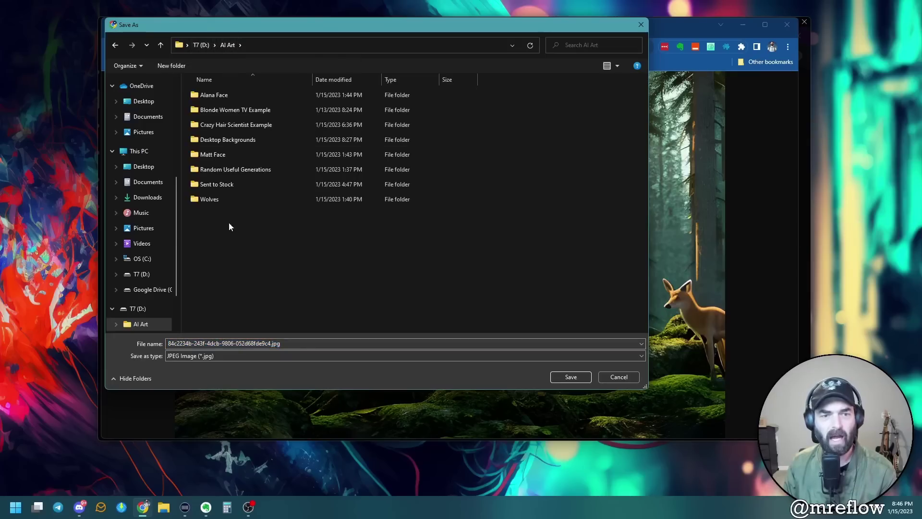
double_click(217, 201)
key("Return")
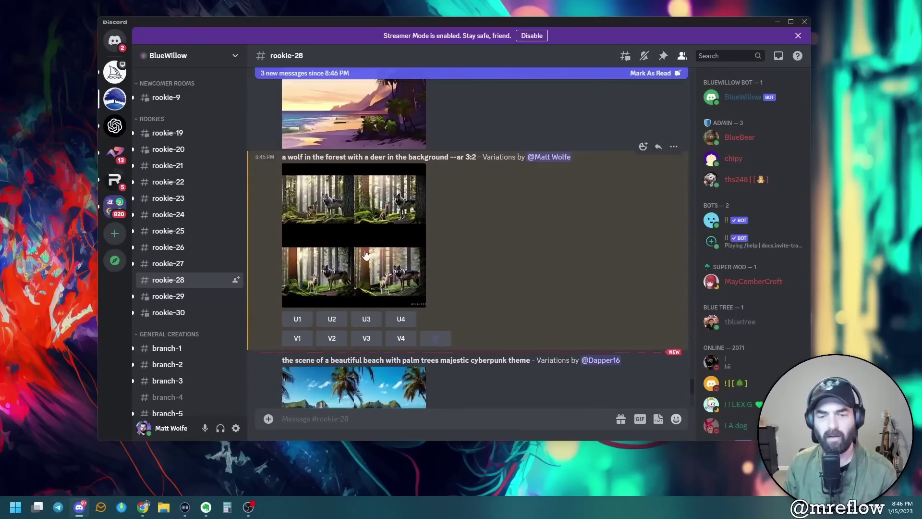
- Upscale the first wolf variation with U1 and view it full size in the browser
left_click(367, 249)
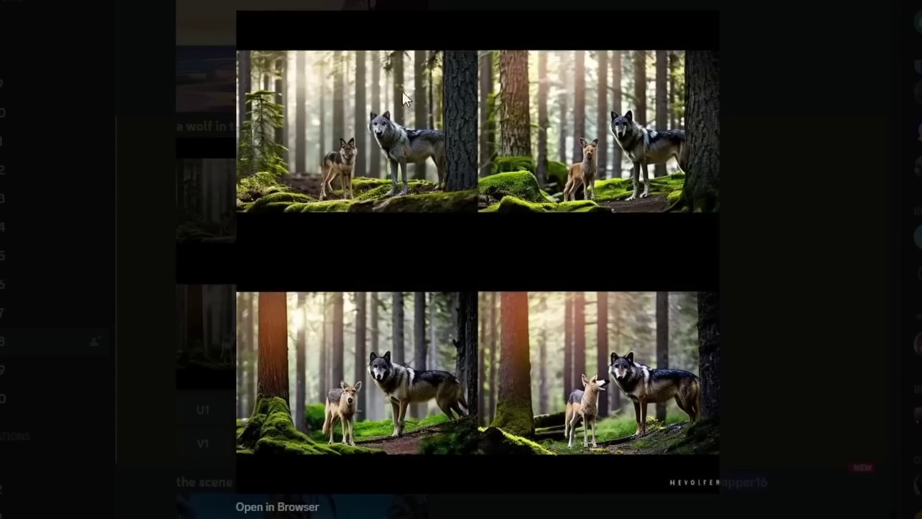
left_click(821, 305)
left_click(209, 410)
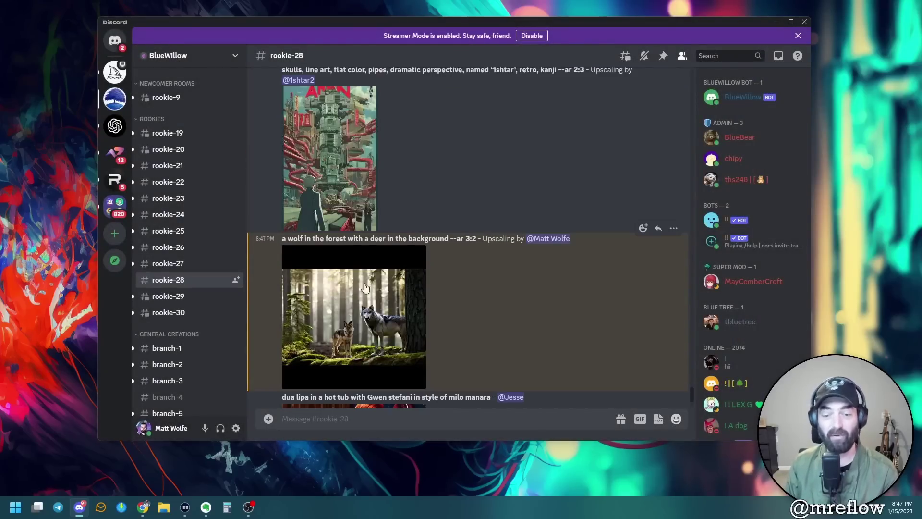
left_click(365, 287)
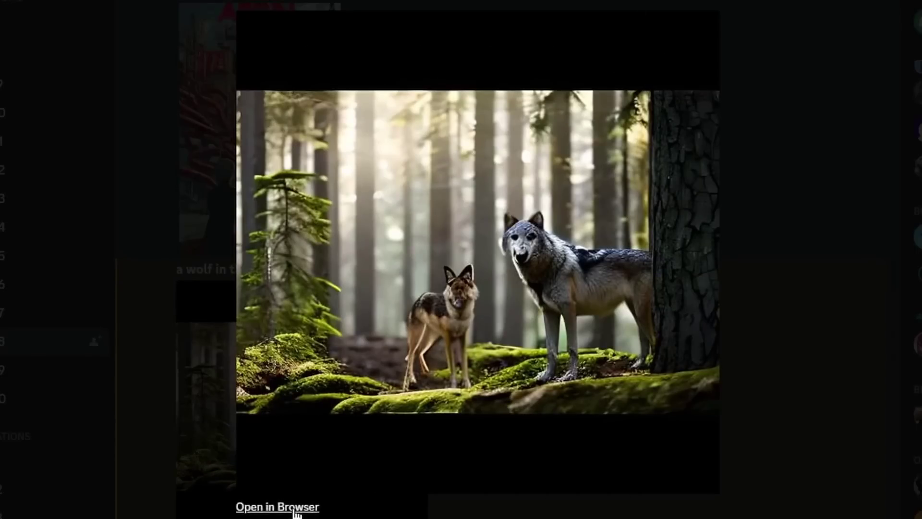
left_click(278, 507)
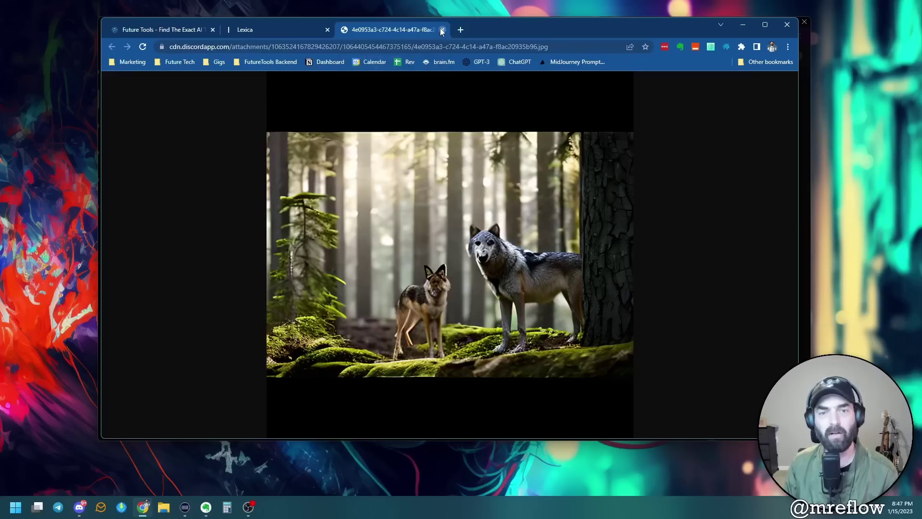
key("ctrl+w")
- Copy the wolf-and-deer prompt text from the Discord channel
key("alt+Tab")
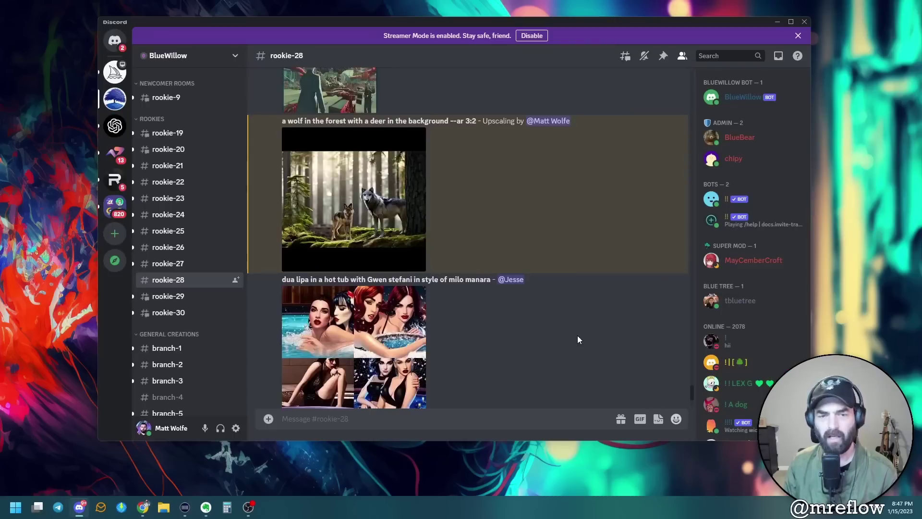
scroll(577, 335, "up", 2)
left_click_drag(283, 216, 476, 218)
right_click(466, 217)
left_click(524, 229)
- Resubmit the wolf prompt via /imagine with ', pixar, unreal engine, detailed, hd, 8k' after 'background'
scroll(424, 389, "down", 3)
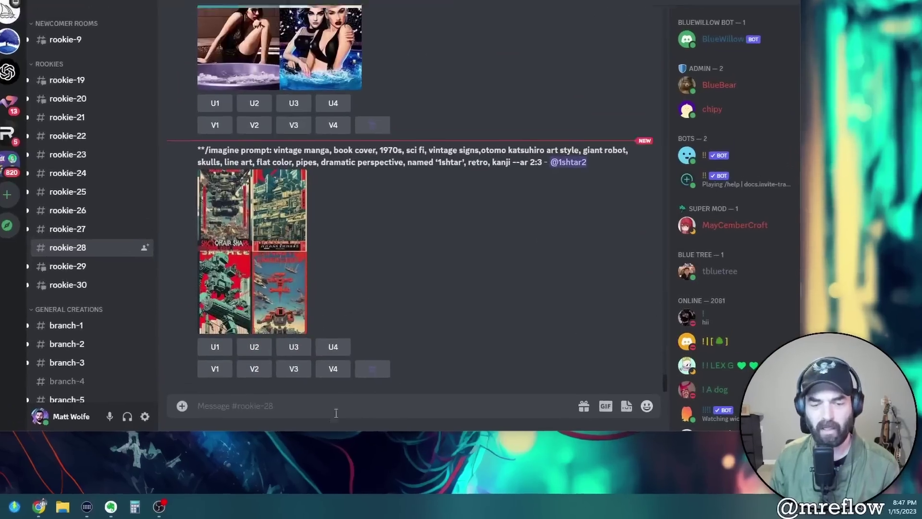
type("/imagine")
key("Tab")
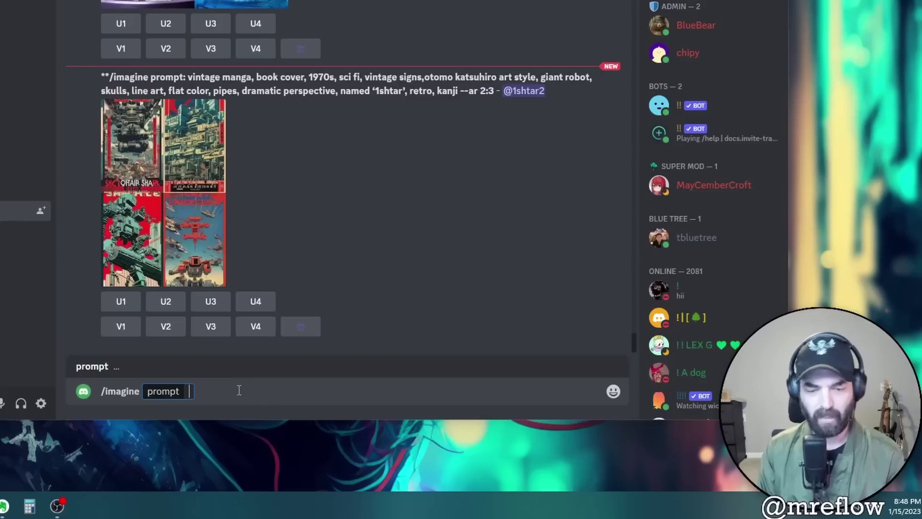
key("ctrl+v")
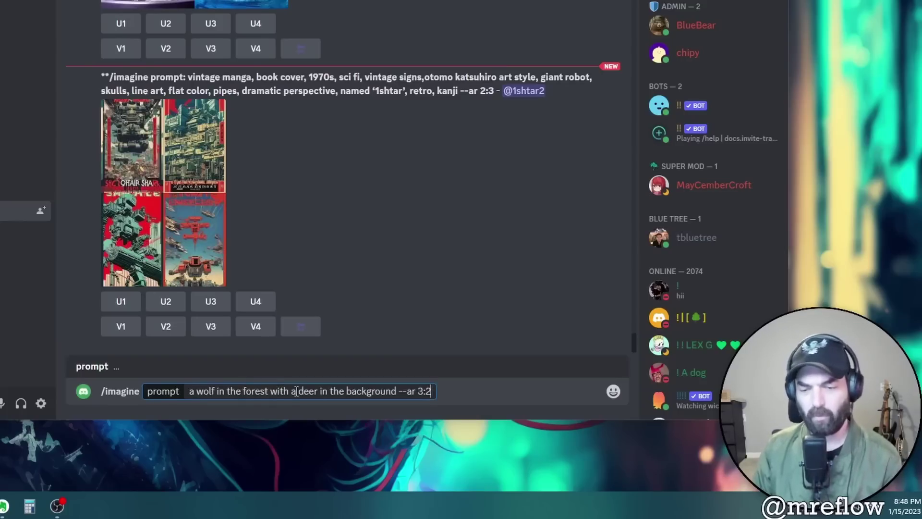
left_click(397, 391)
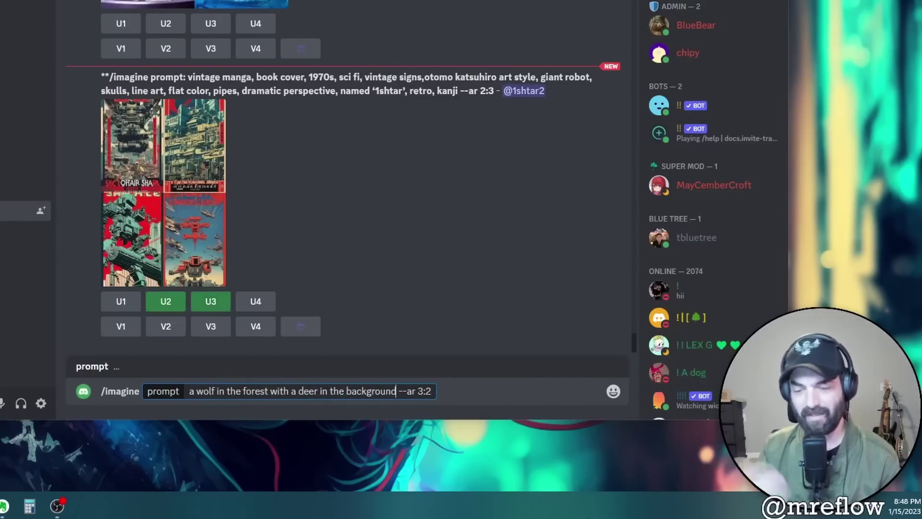
type(",")
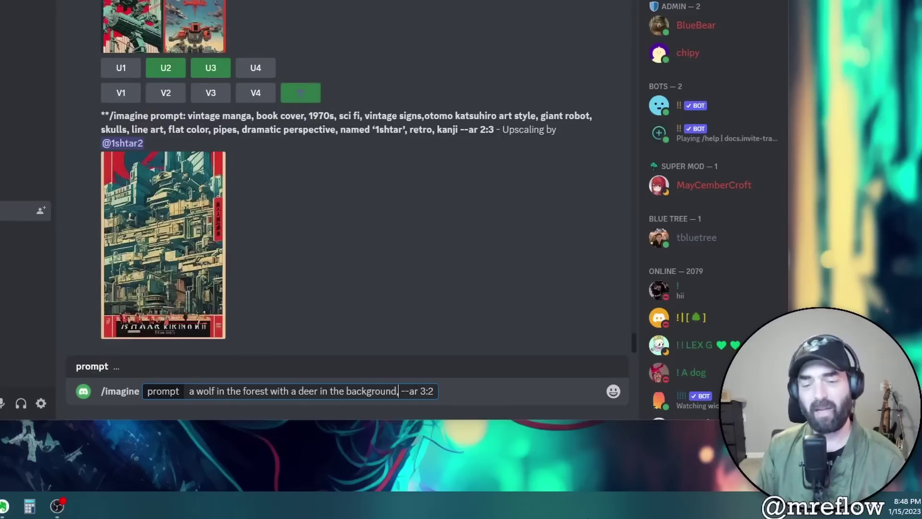
type(" pixar")
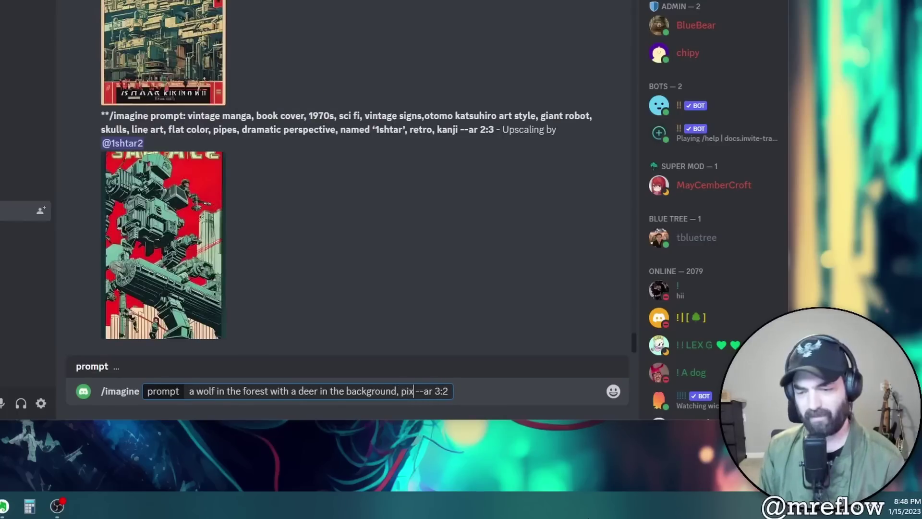
type(", unreal engine, detailed, ")
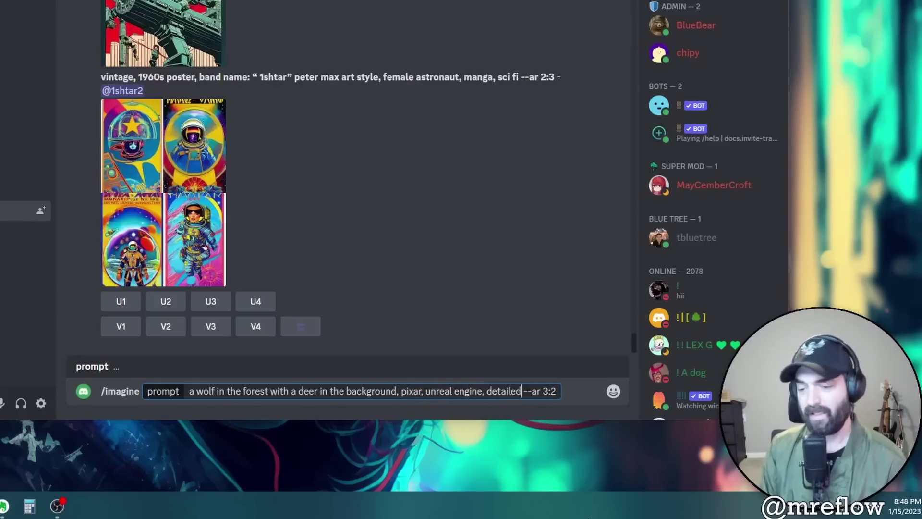
type("hd, 8k")
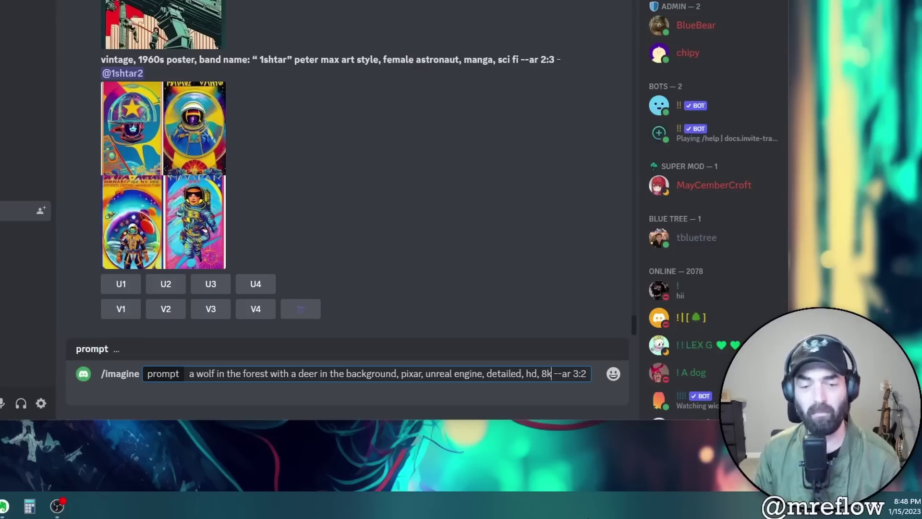
key("Return")
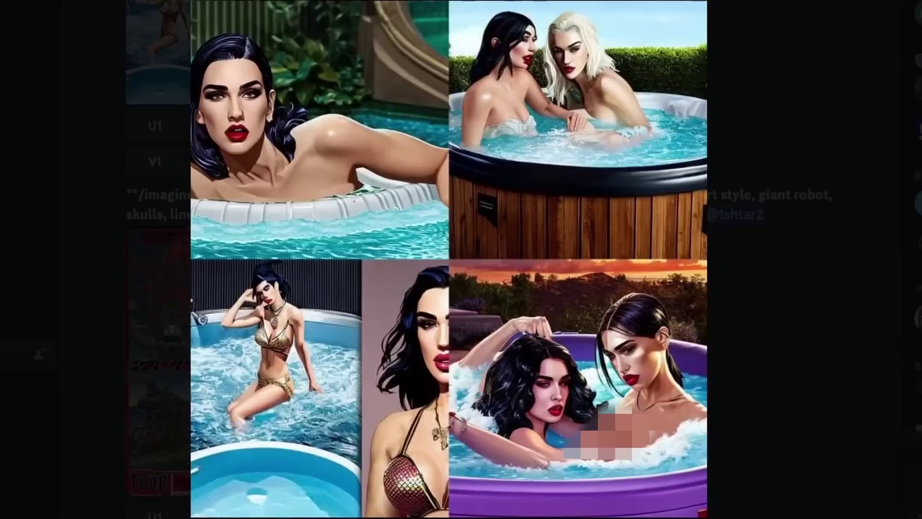
- Close the image preview and scroll up to the new pixar, unreal engine, 8k wolf grid
left_click(860, 460)
scroll(603, 403, "up", 5)
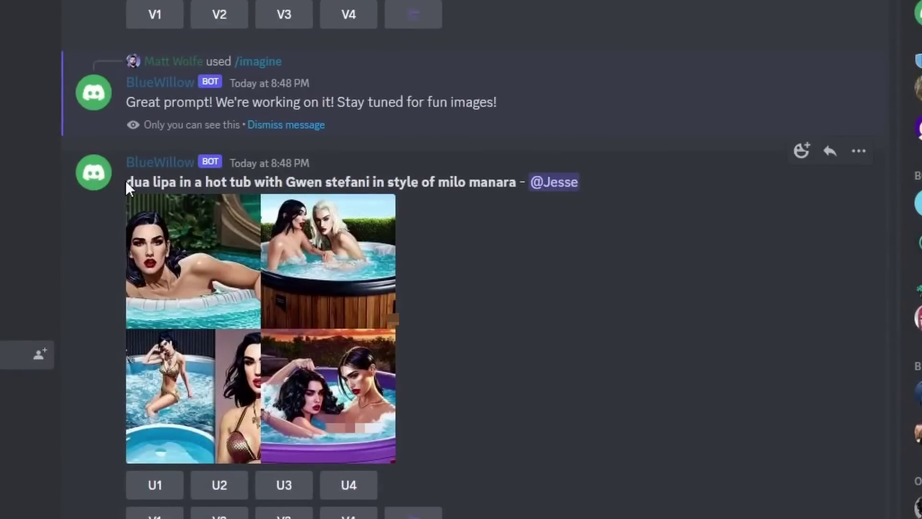
left_click_drag(126, 184, 515, 189)
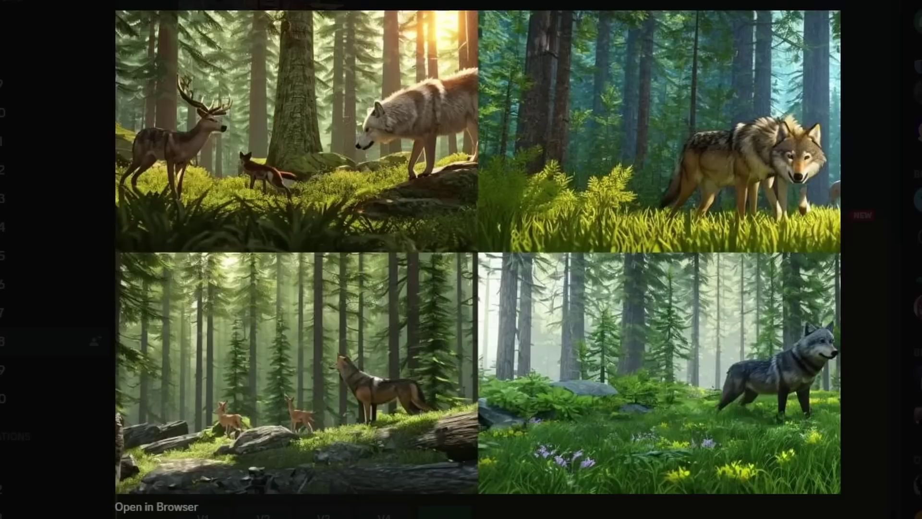
- Close the enlarged wolf grid and select the extended wolf prompt text
left_click(880, 435)
scroll(274, 289, "up", 1)
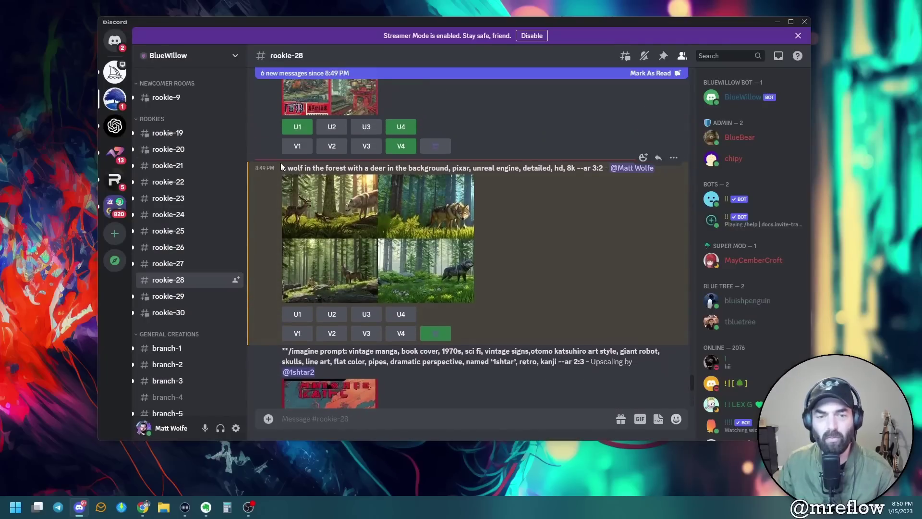
left_click_drag(280, 168, 605, 168)
- Start an /imagine with the wolf-and-deer prompt, replacing 'pixar, unreal engine' with 'water color'
left_click(410, 419)
type("/im")
key("Tab")
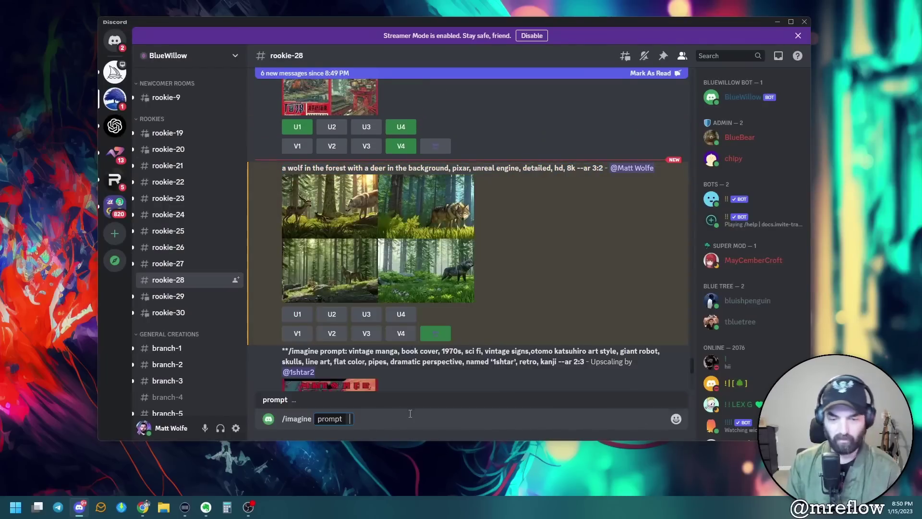
key("ctrl+v")
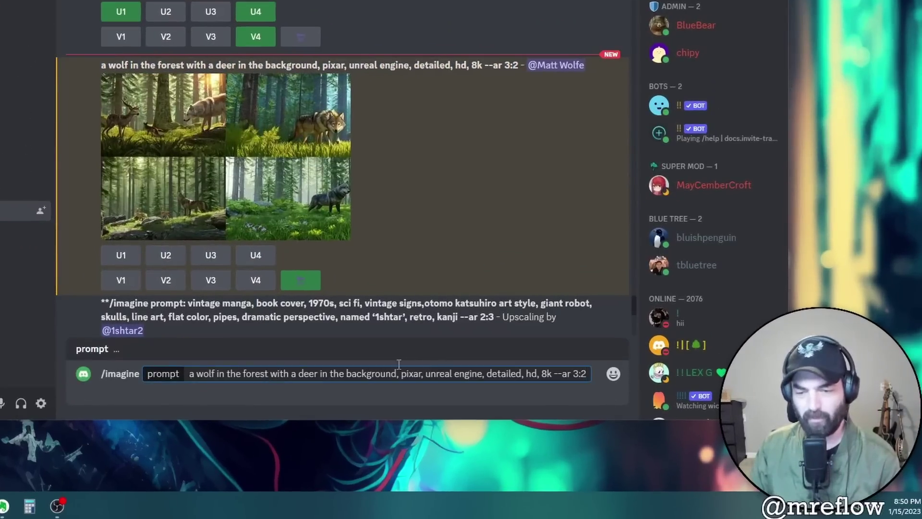
left_click_drag(400, 374, 482, 374)
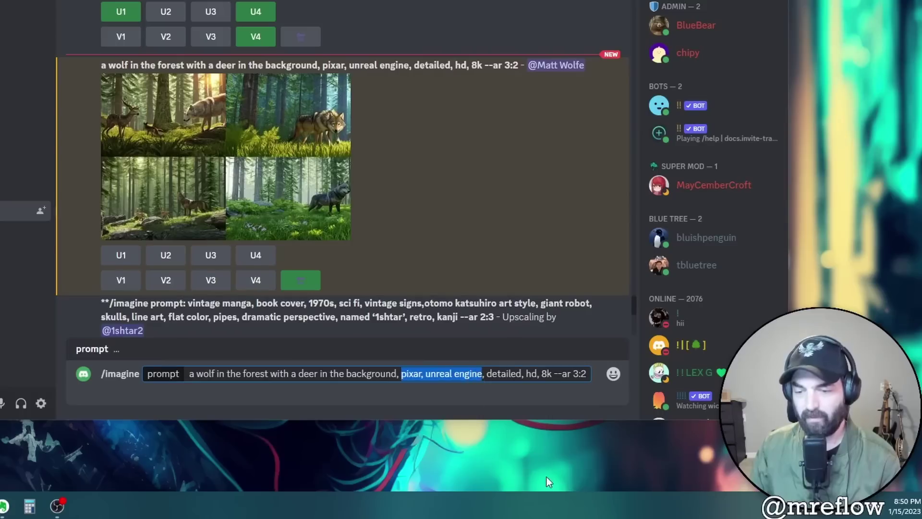
key("BackSpace")
type("water colo")
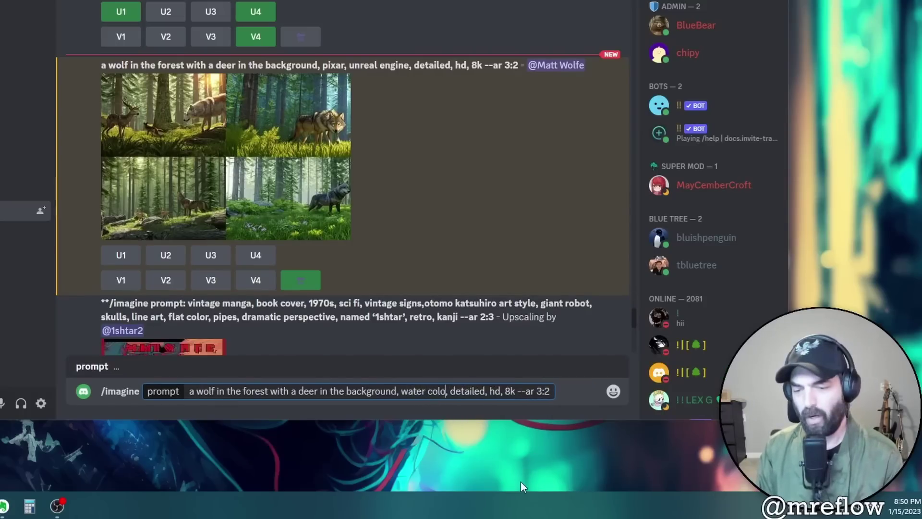
type("r")
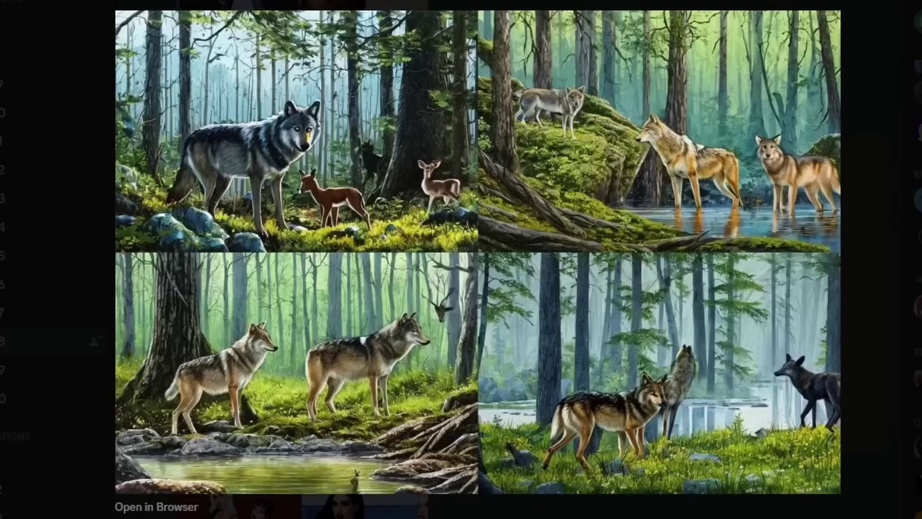
- Close the image viewer and upscale the third watercolor wolf image with U3
key("Escape")
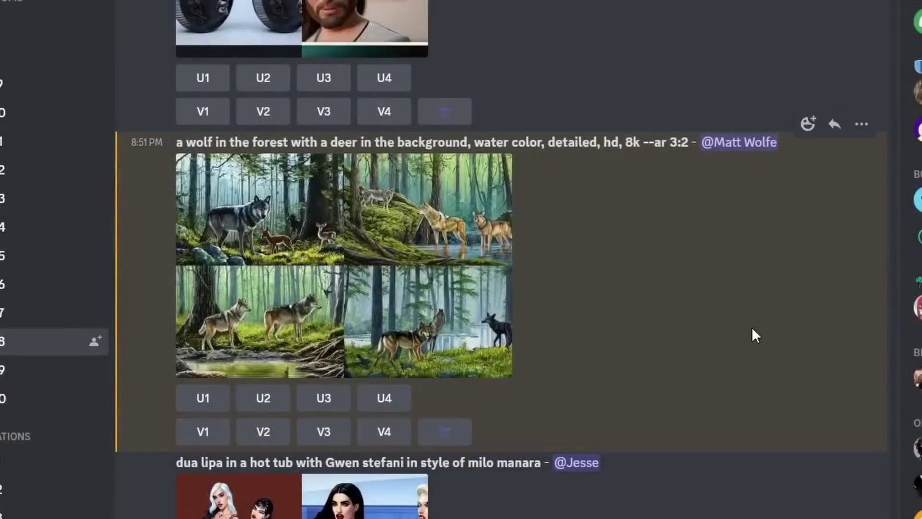
left_click(327, 397)
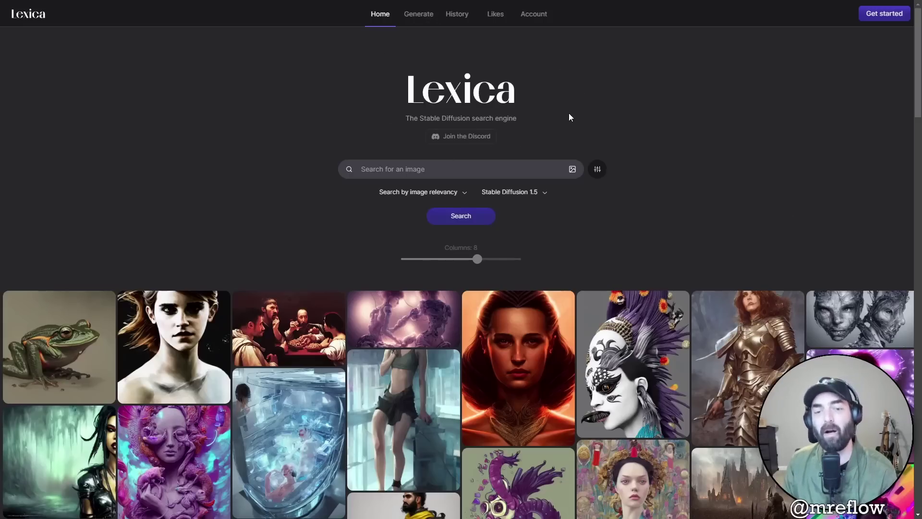
- Switch Lexica's image model to Lexica Aperture and scroll through its results
left_click(598, 171)
left_click(598, 171)
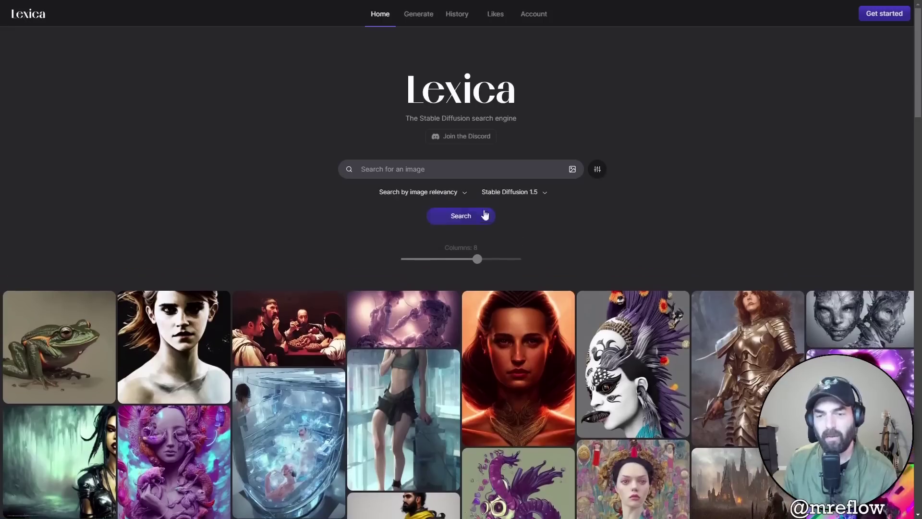
left_click(537, 193)
left_click(505, 176)
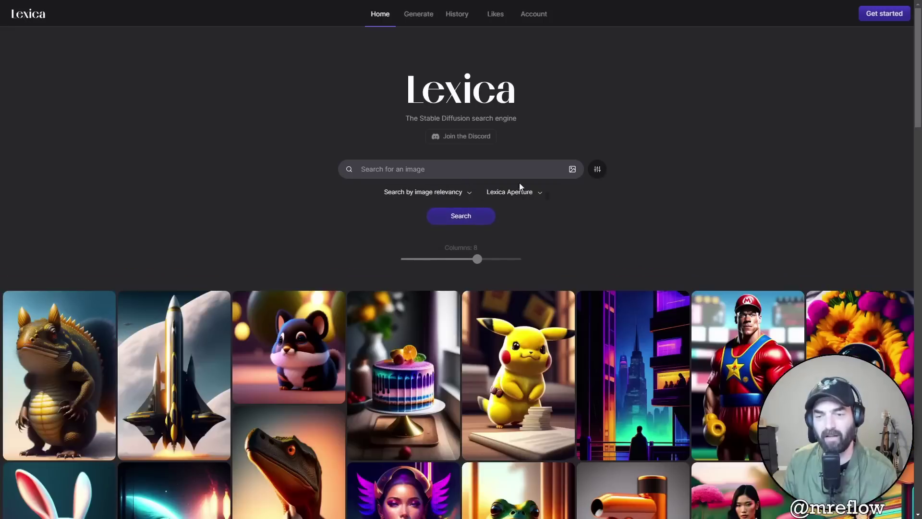
scroll(441, 391, "down", 3)
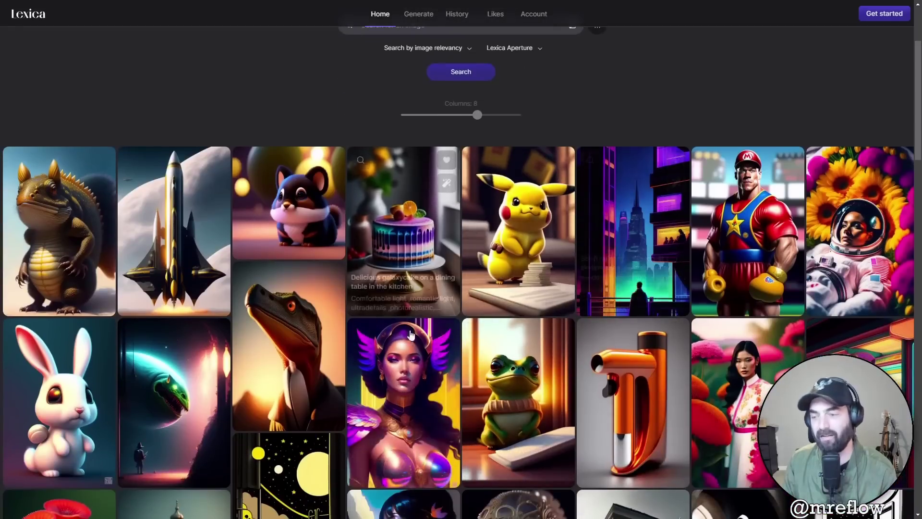
scroll(574, 335, "up", 3)
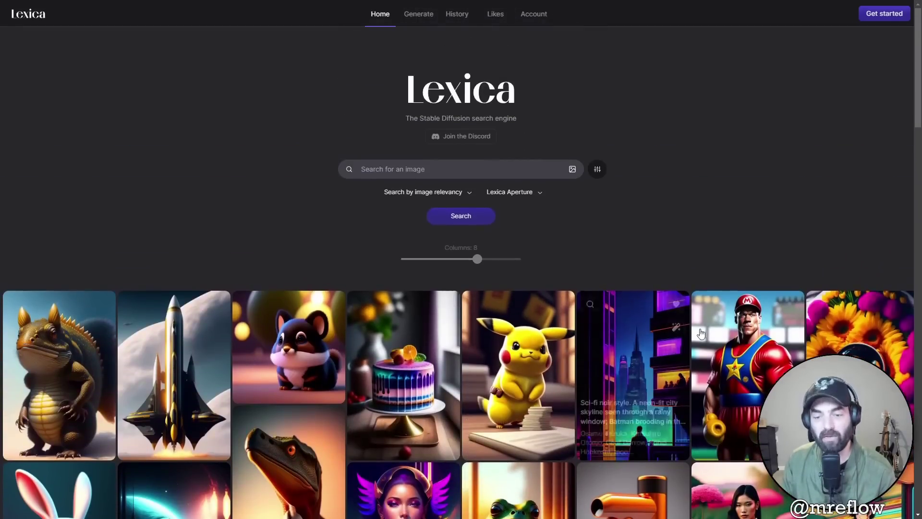
scroll(639, 238, "down", 1)
- Switch the model back to Stable Diffusion 1.5 and scroll down its gallery
left_click(523, 145)
left_click(533, 163)
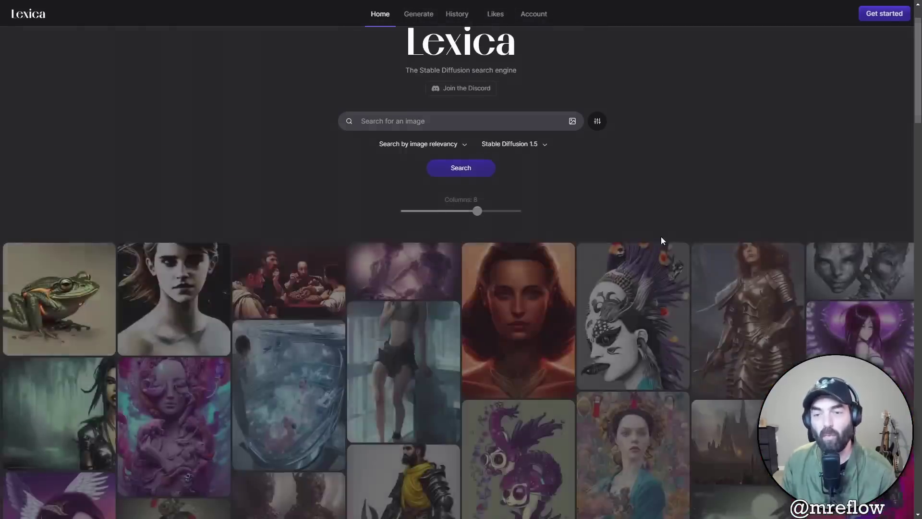
scroll(650, 237, "down", 2)
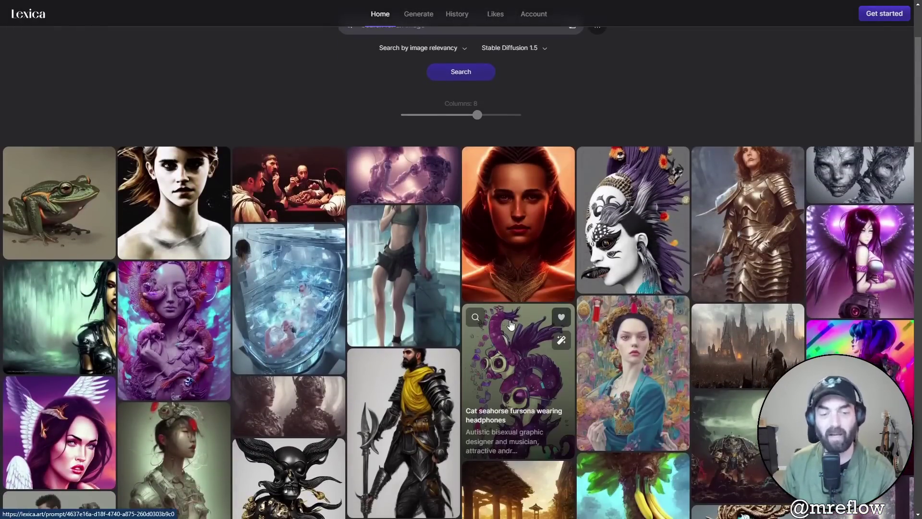
scroll(510, 326, "down", 4)
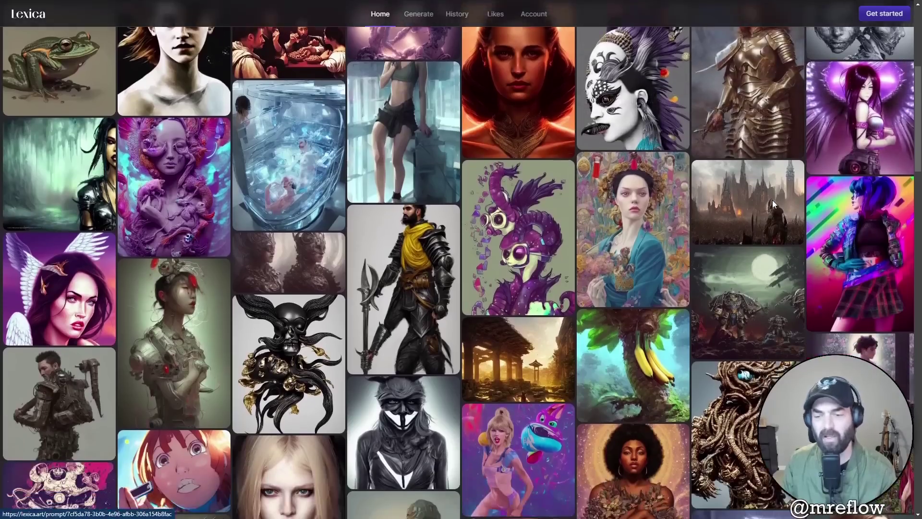
scroll(559, 155, "down", 8)
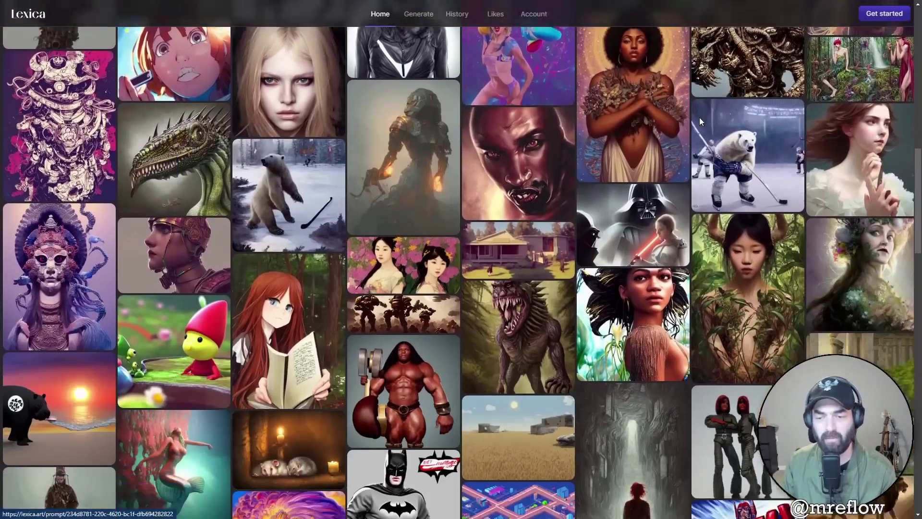
scroll(702, 118, "down", 15)
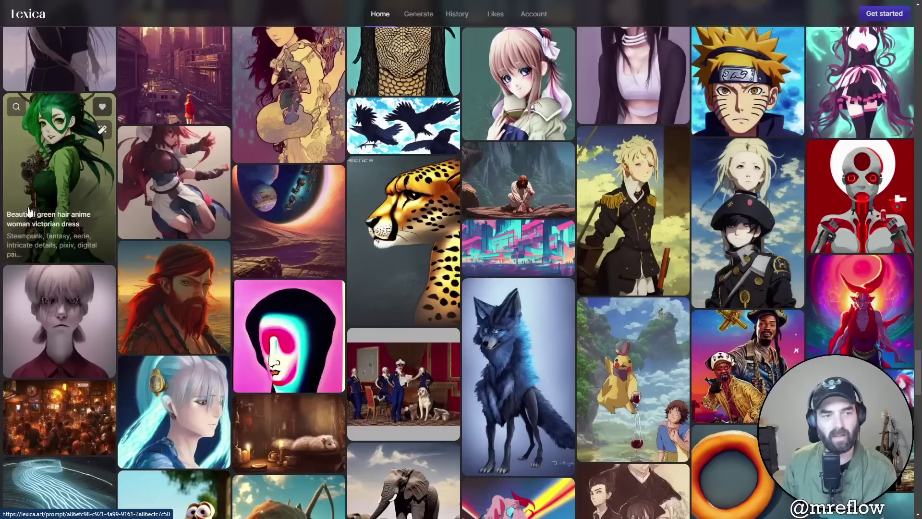
- Open the green-hair anime woman image, review its prompt, copy it, and switch to Discord
left_click(62, 166)
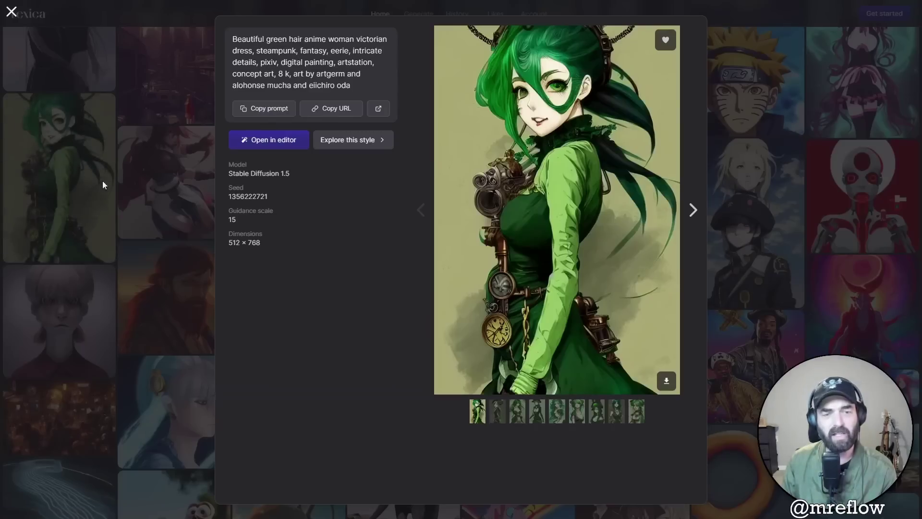
left_click_drag(297, 74, 352, 85)
left_click_drag(232, 39, 387, 39)
left_click(491, 80)
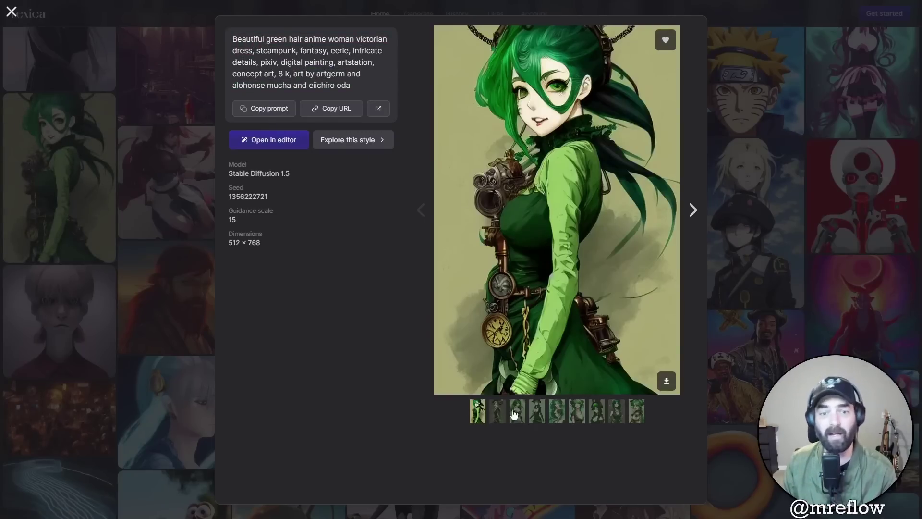
left_click_drag(233, 39, 387, 39)
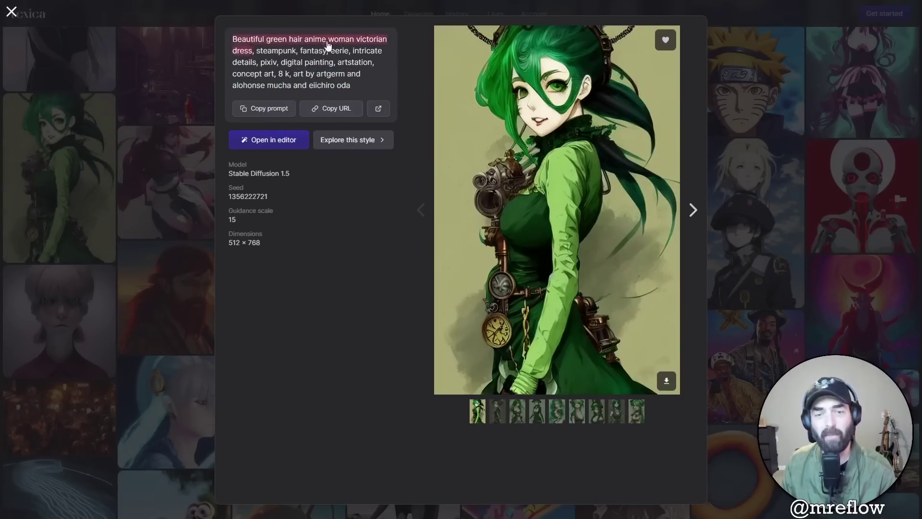
left_click(355, 77)
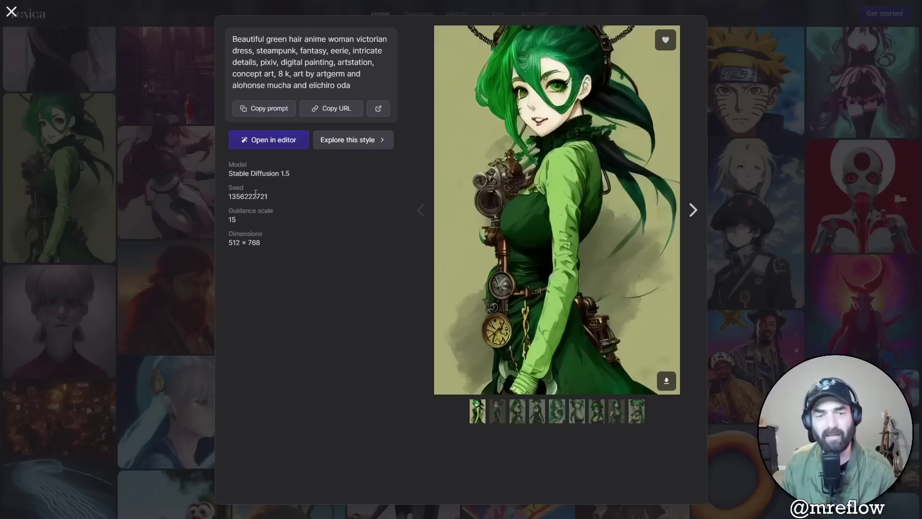
left_click(277, 111)
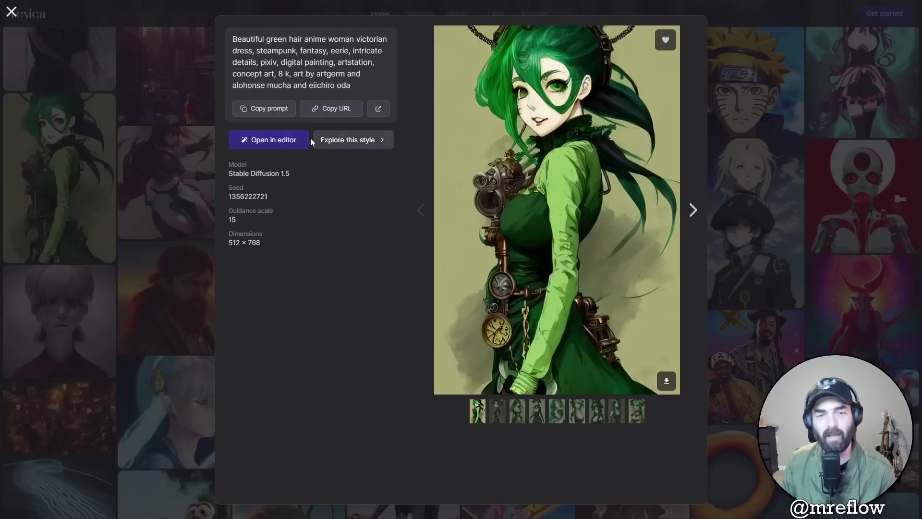
key("alt+Tab")
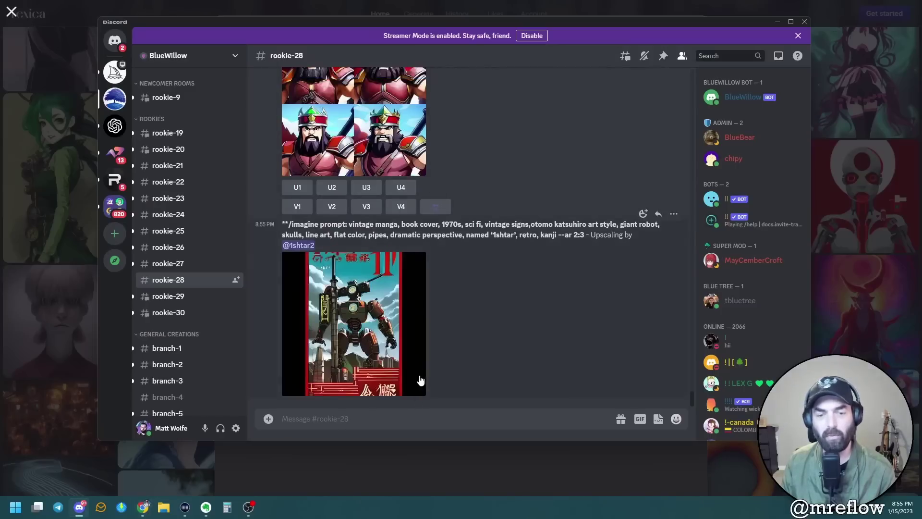
- Send the copied green-hair anime Victorian-dress prompt to BlueWillow via /imagine
type("/imagine")
key("Tab")
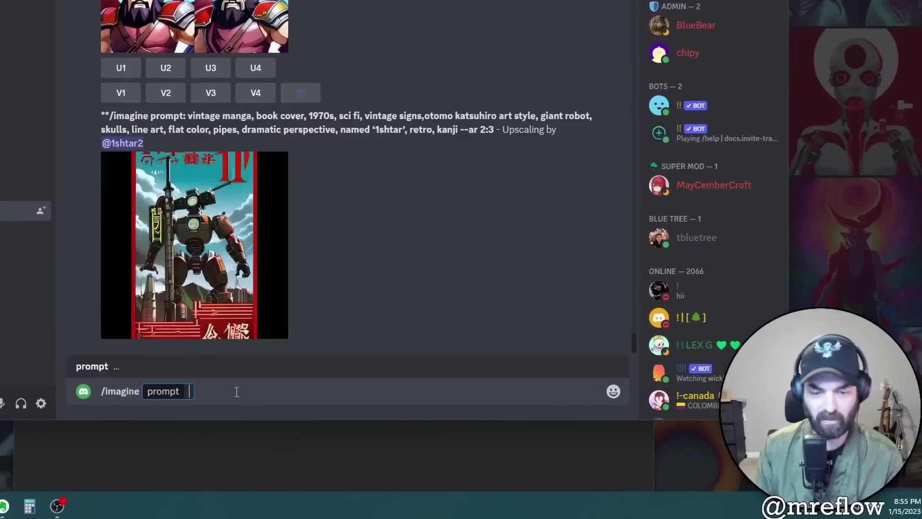
key("ctrl+v")
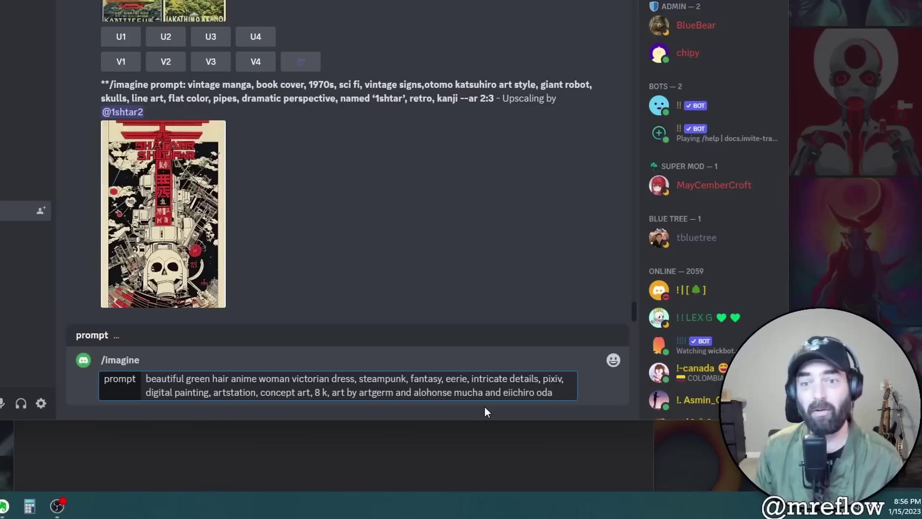
key("Return")
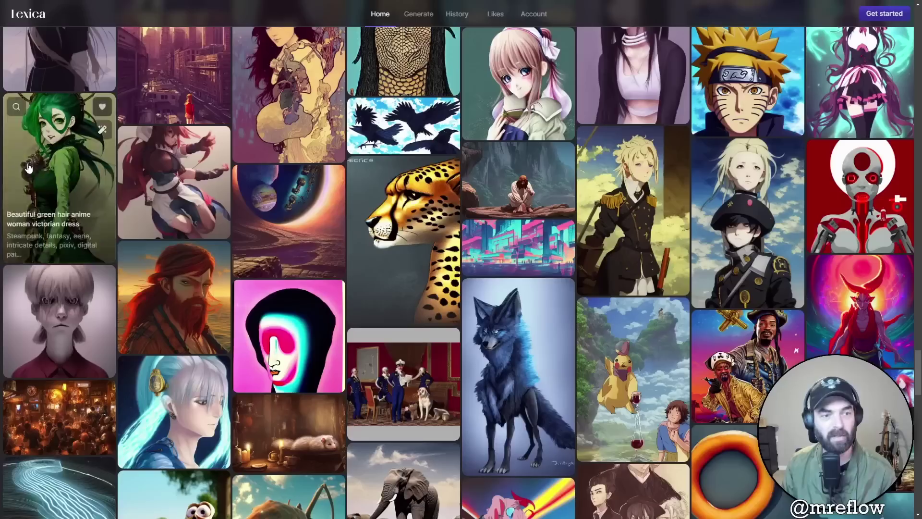
- Open the green-hair anime image details and preview its next variation
left_click(26, 188)
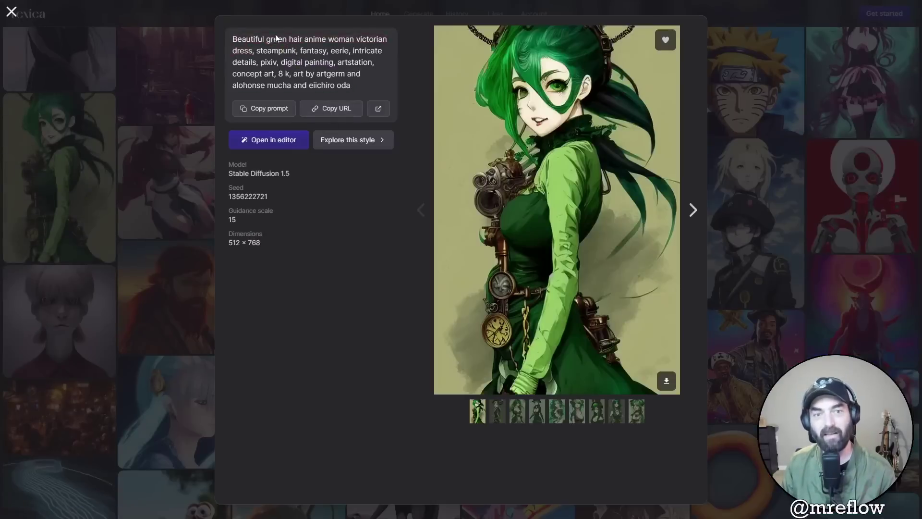
left_click_drag(351, 86, 295, 74)
left_click(230, 112)
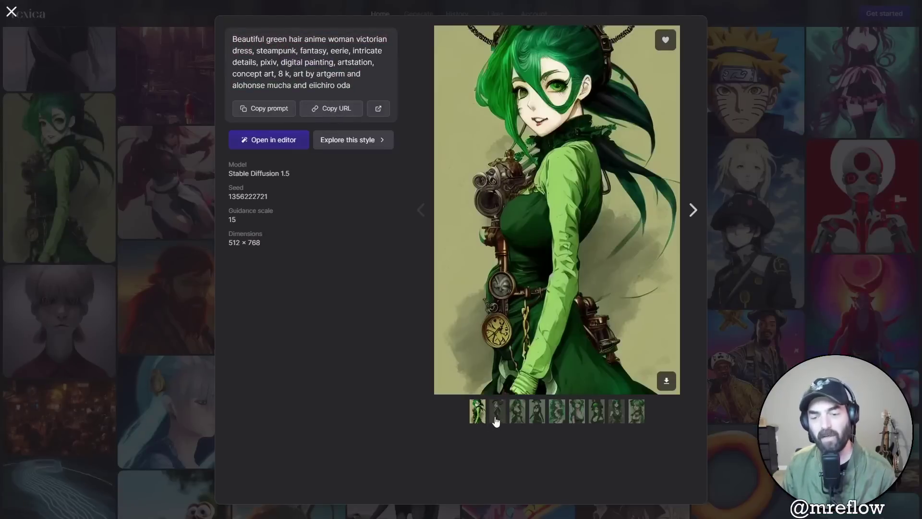
left_click(696, 215)
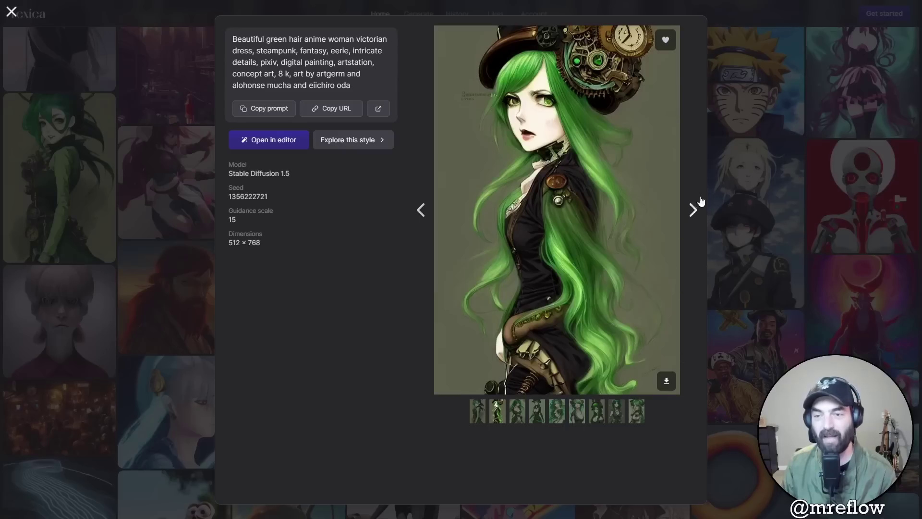
left_click(421, 209)
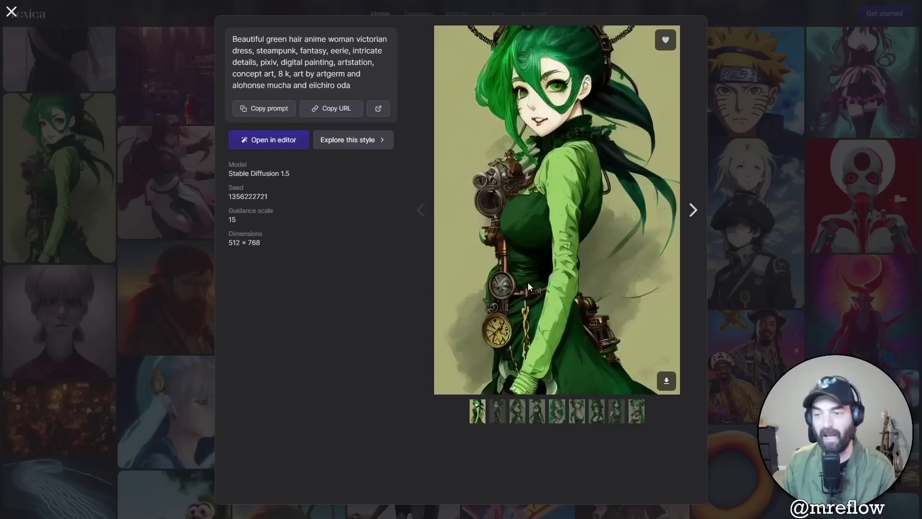
- Step forward through the green-haired woman variations to the last one
left_click(692, 209)
left_click(693, 209)
left_click(692, 209)
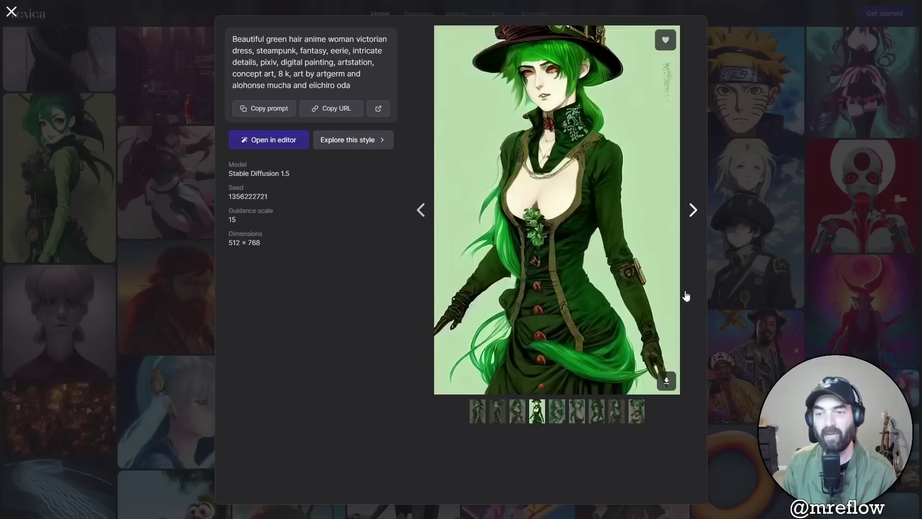
left_click(694, 210)
left_click(693, 210)
left_click(692, 209)
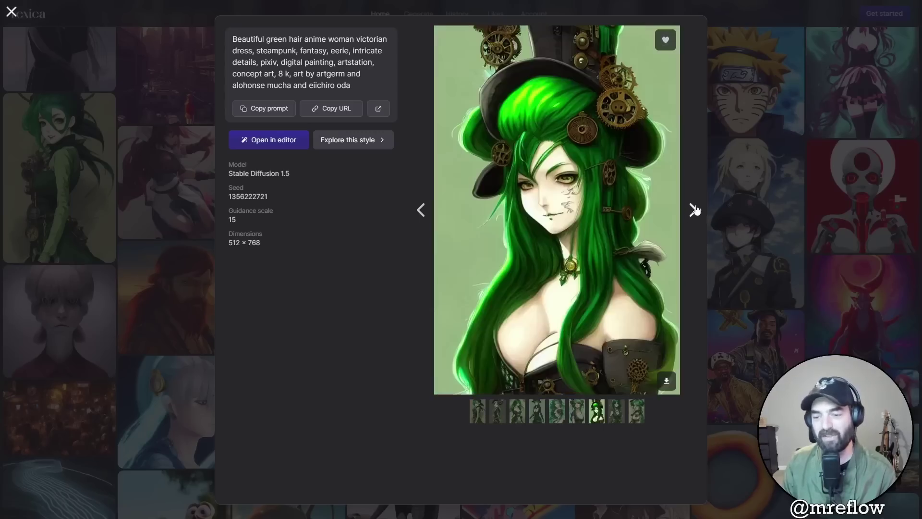
left_click(694, 209)
left_click(699, 213)
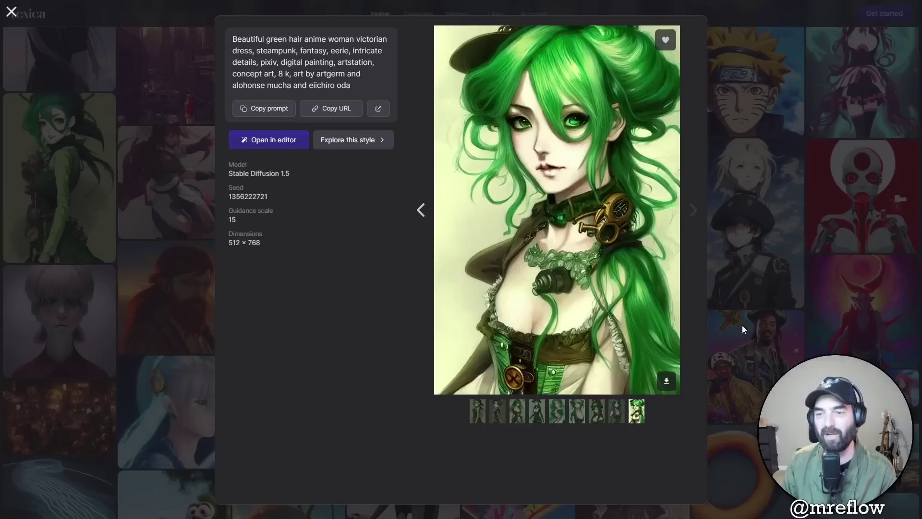
- Step back through the variations to the second green-haired woman image
left_click(422, 210)
left_click(421, 209)
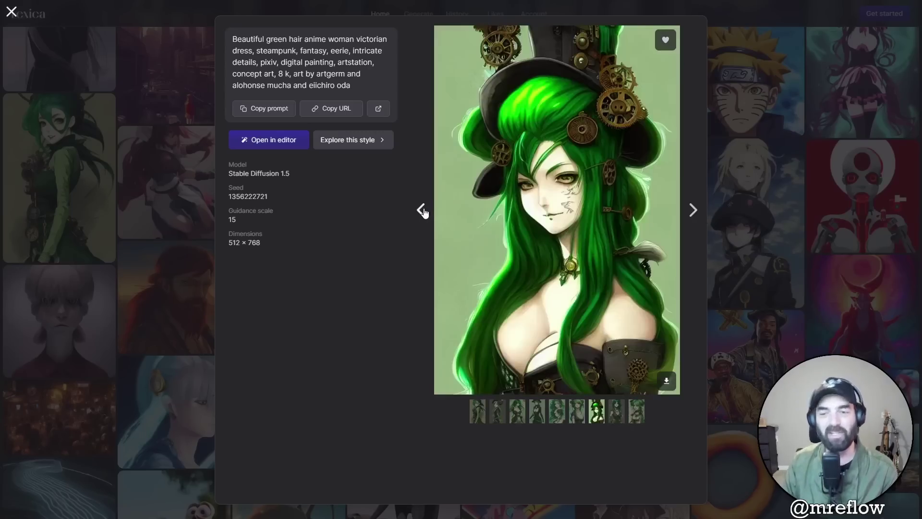
left_click(420, 210)
left_click(421, 213)
left_click(422, 220)
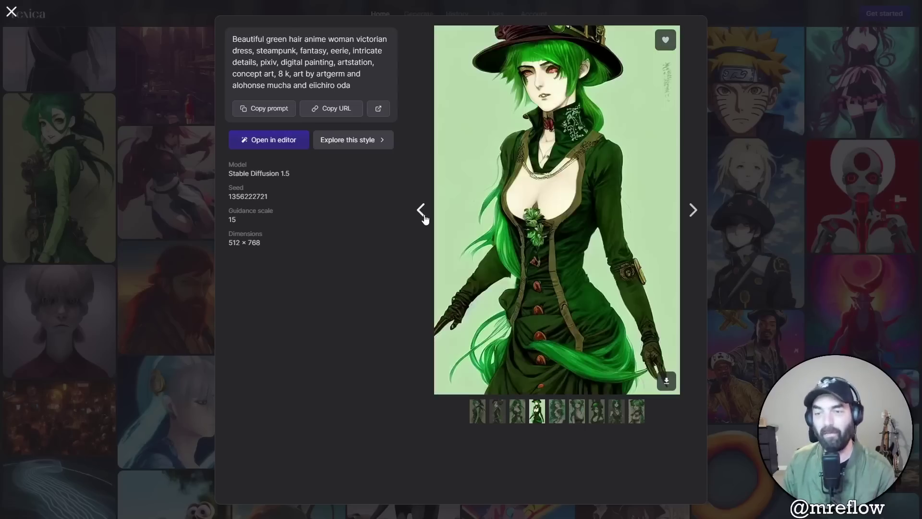
left_click(424, 219)
left_click(422, 214)
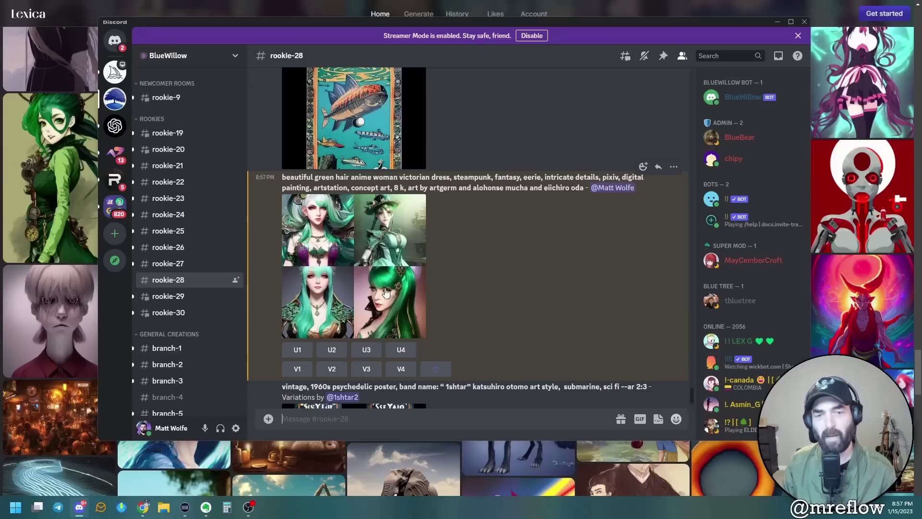
- Preview the green-haired woman grid, upscale its top-left image with U1, and enlarge it
left_click(387, 281)
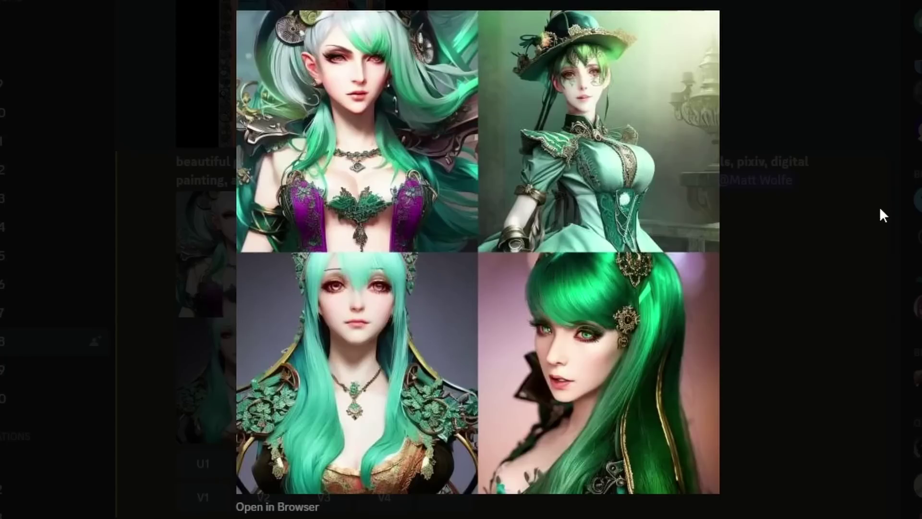
key("Escape")
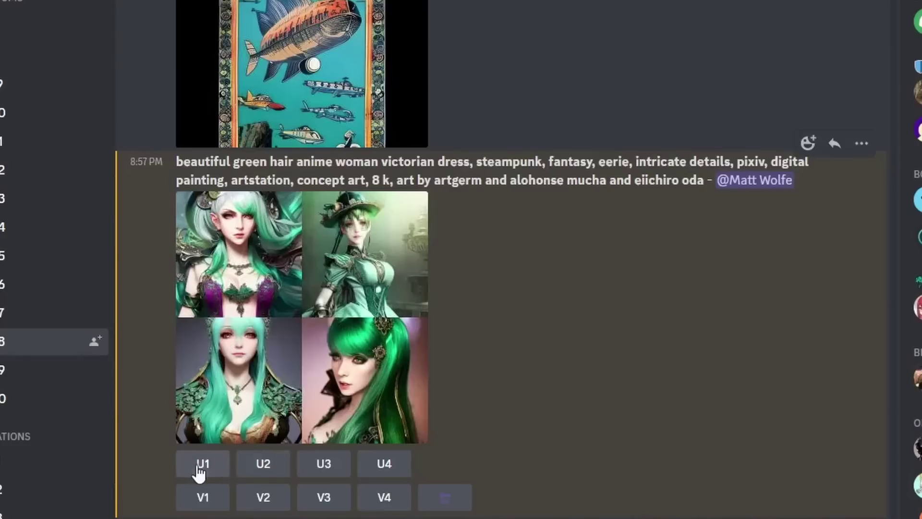
left_click(202, 465)
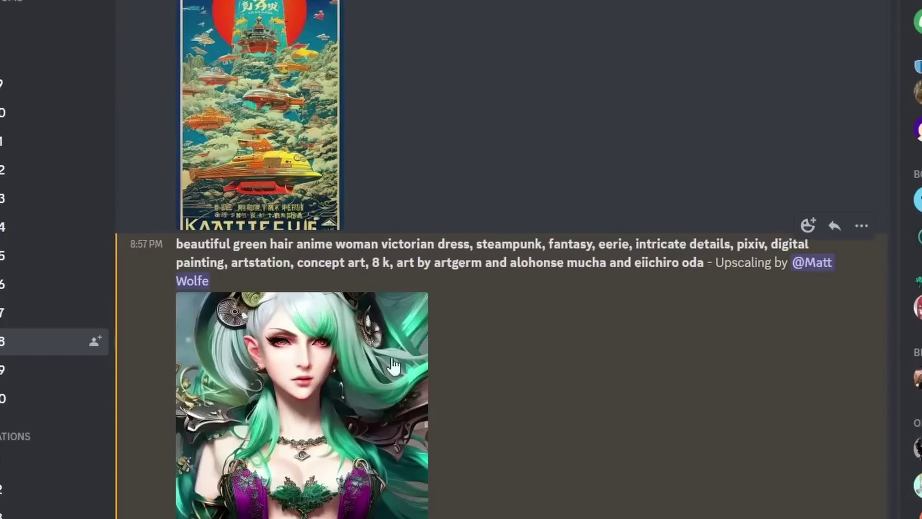
left_click(318, 390)
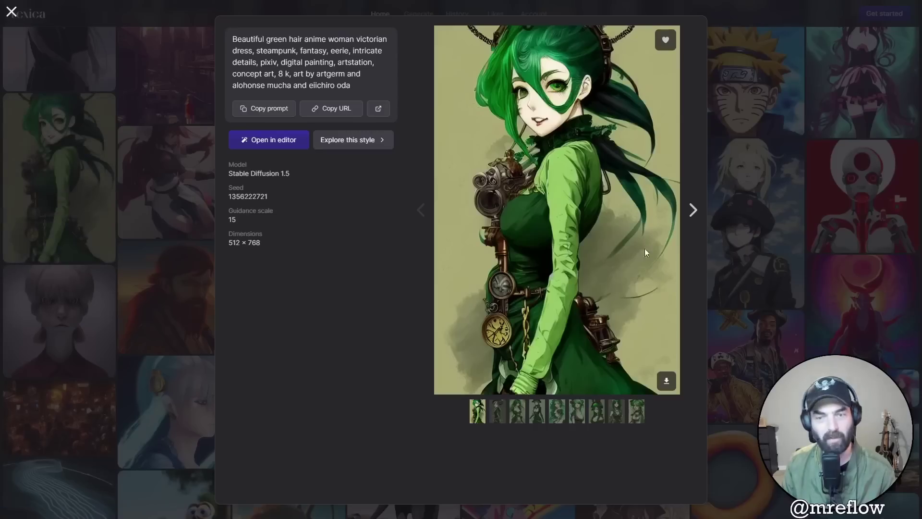
- Advance through the remaining green-haired woman variations and close the detail view
left_click(694, 210)
left_click(694, 209)
left_click(694, 209)
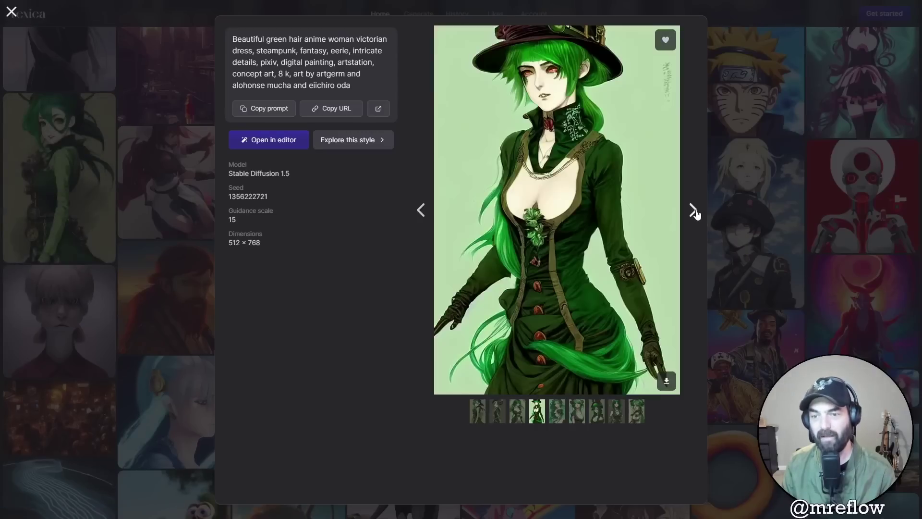
left_click(689, 209)
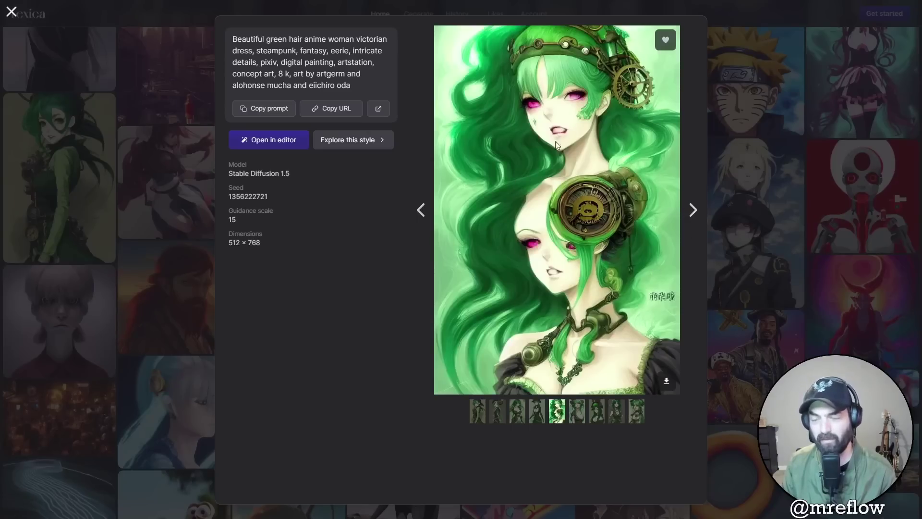
left_click(693, 210)
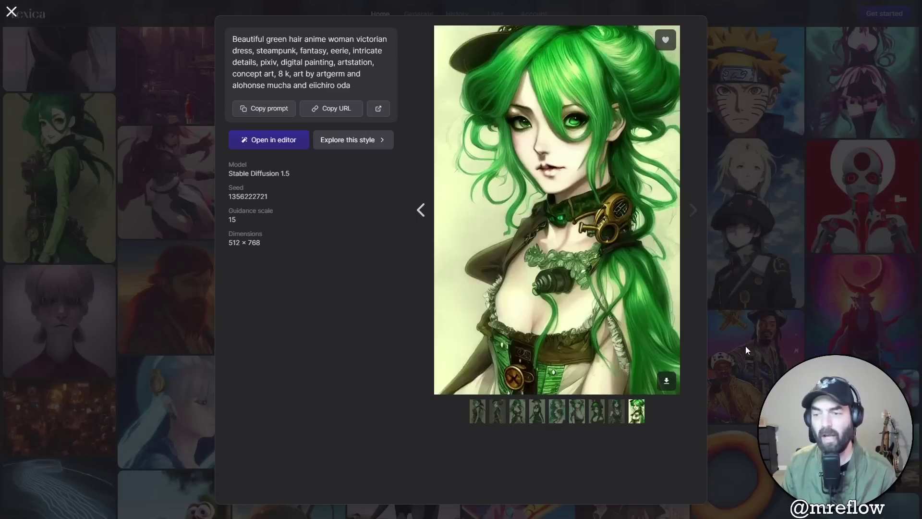
left_click(771, 368)
- Scroll the gallery, open the Sandy from Grease portrait, and view its first images
scroll(591, 281, "down", 5)
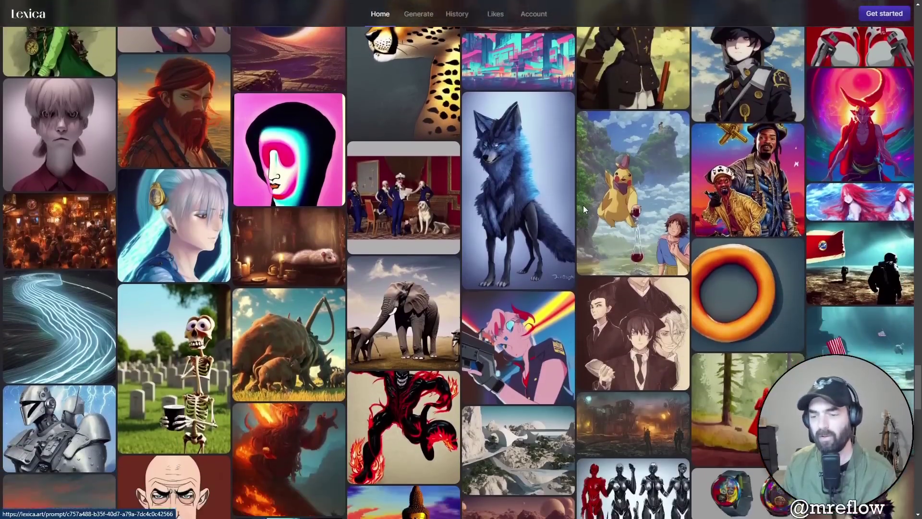
scroll(588, 192, "down", 15)
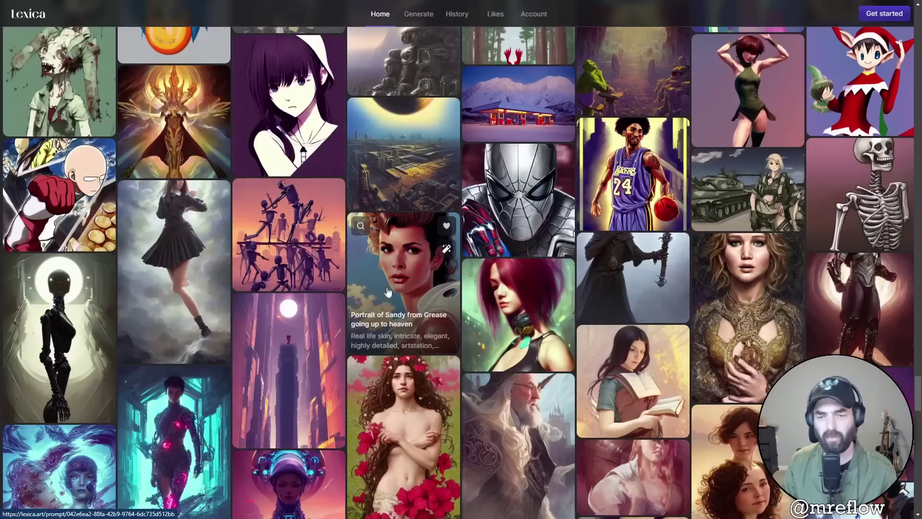
left_click(388, 292)
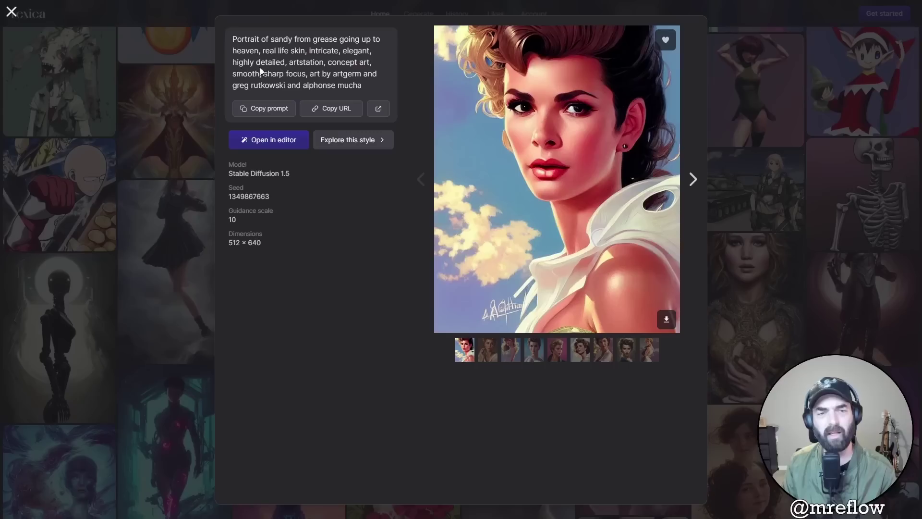
left_click(694, 180)
left_click(420, 181)
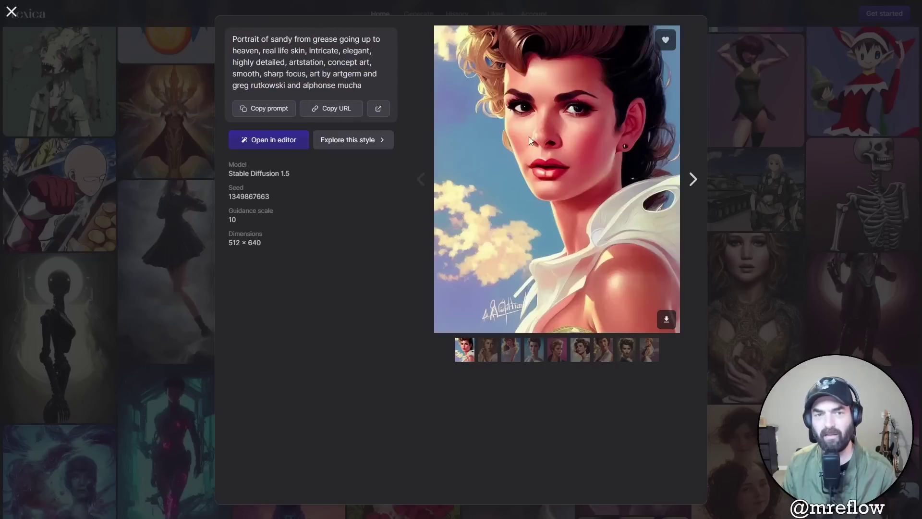
left_click(697, 182)
left_click(697, 182)
left_click(696, 182)
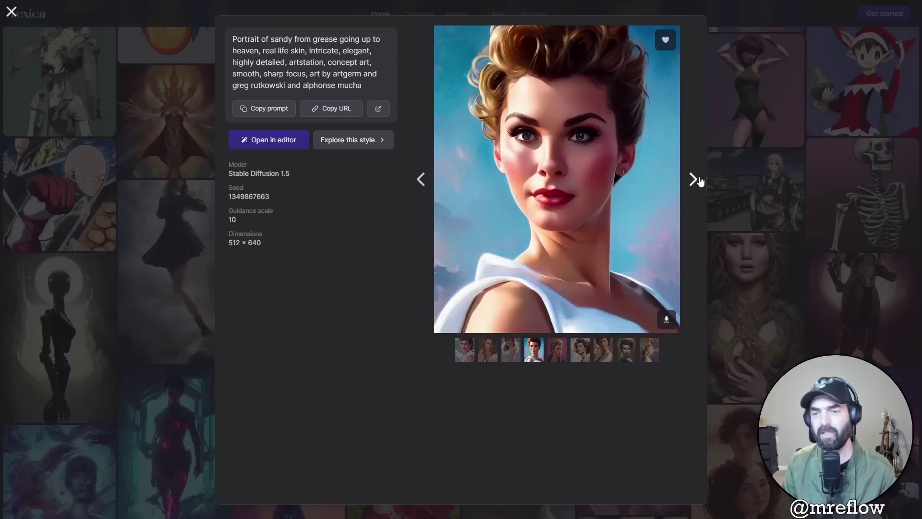
- Advance to the last Sandy portrait and copy the 'Portrait of sandy from grease' prompt
left_click(696, 180)
left_click(696, 179)
left_click(695, 181)
left_click(695, 182)
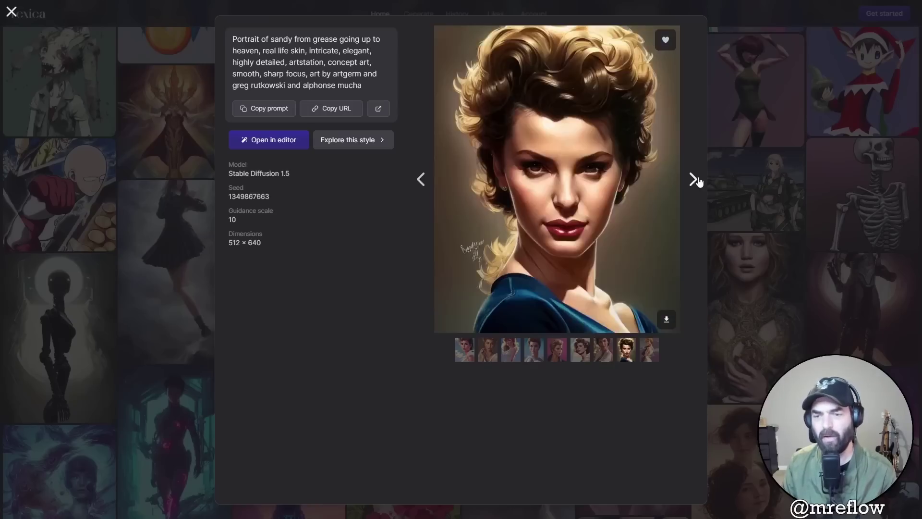
left_click(694, 185)
left_click(271, 111)
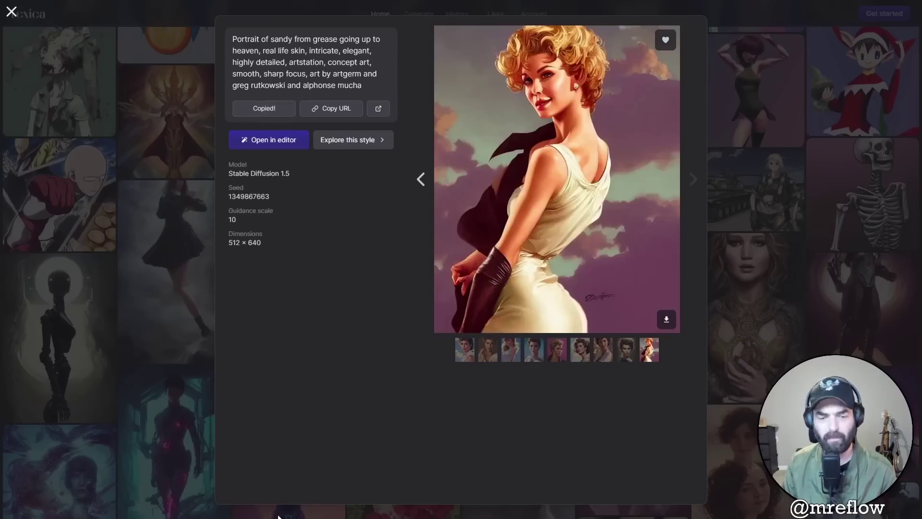
key("alt+Tab")
- Start an /imagine with the Sandy prompt, replacing 'Sandy from Grease' with 'Kelly Kapowski from Saved By The Bell'
left_click(364, 422)
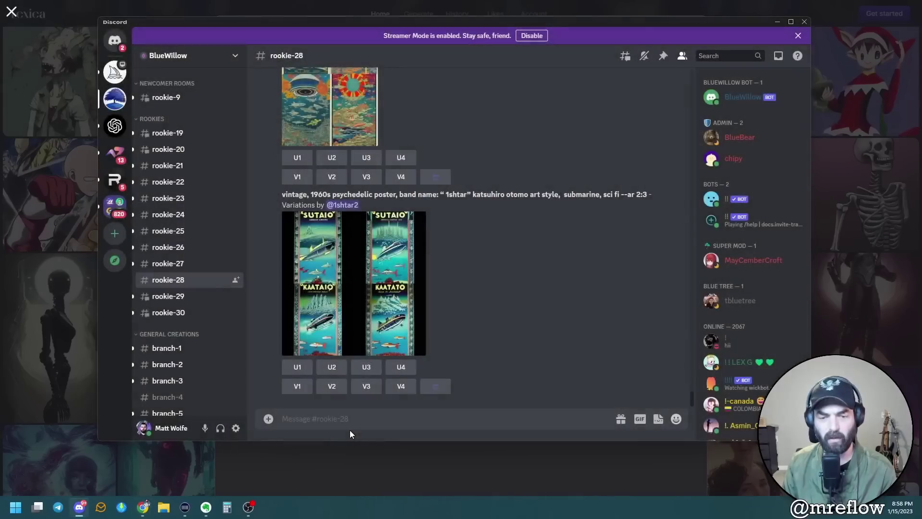
type("/")
key("Tab")
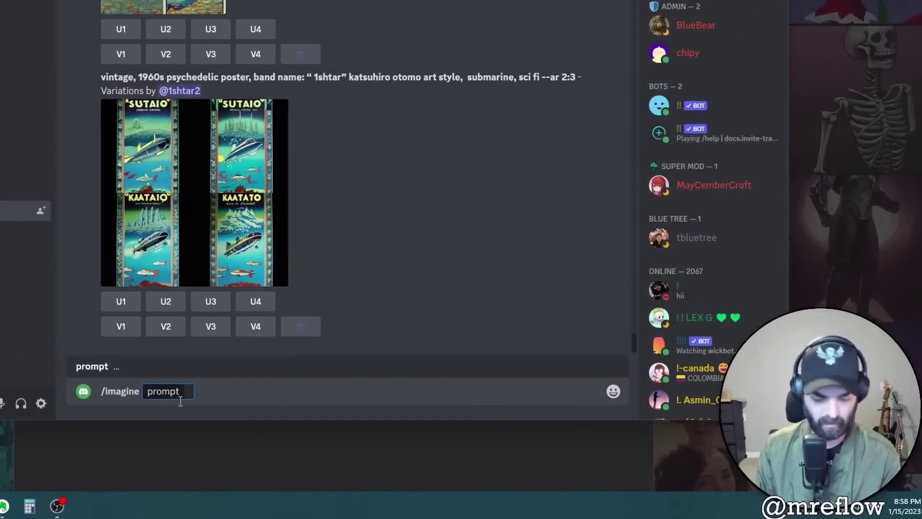
key("ctrl+v")
left_click_drag(193, 365, 275, 365)
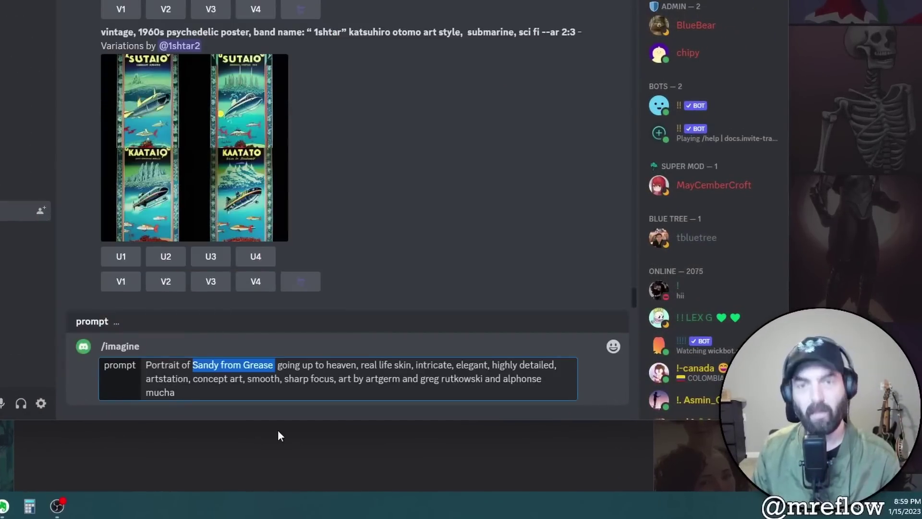
key("BackSpace")
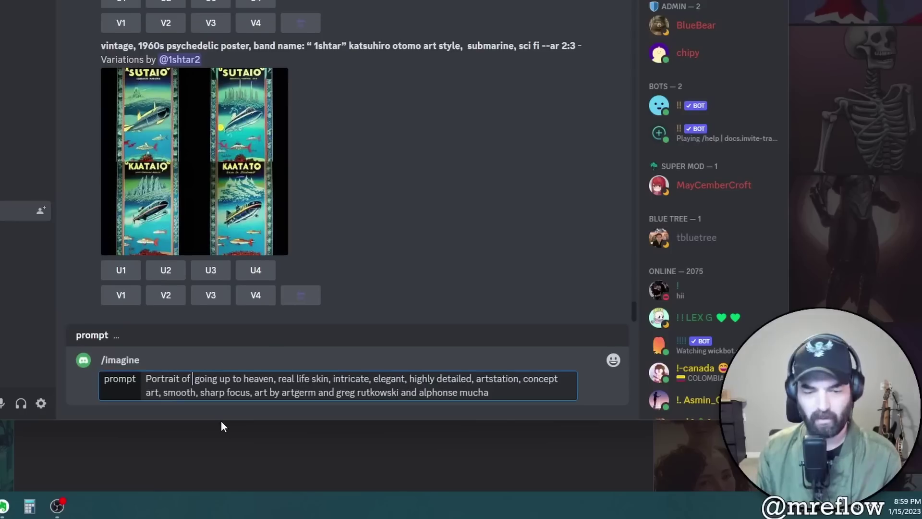
type("Kelly Kapowski from Saved By The Bell")
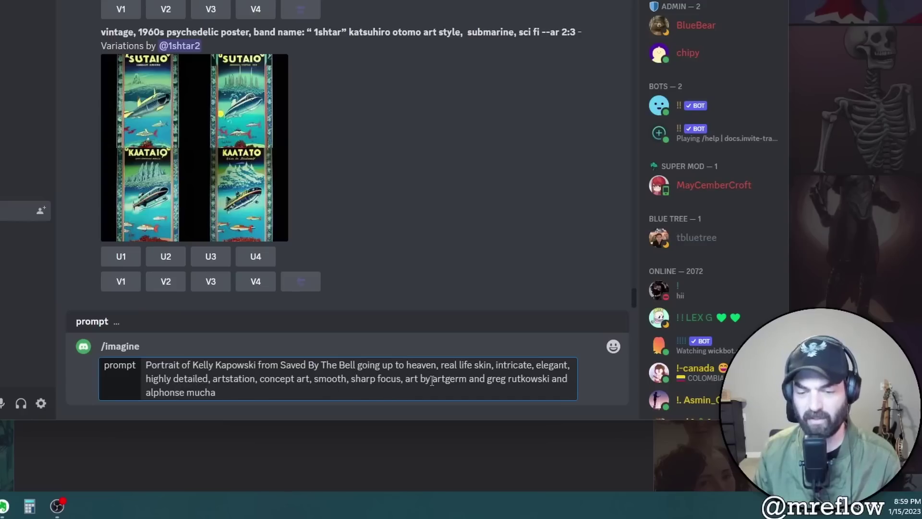
- Review the edited prompt by selecting its subject phrase and style keywords
left_click_drag(496, 366, 546, 395)
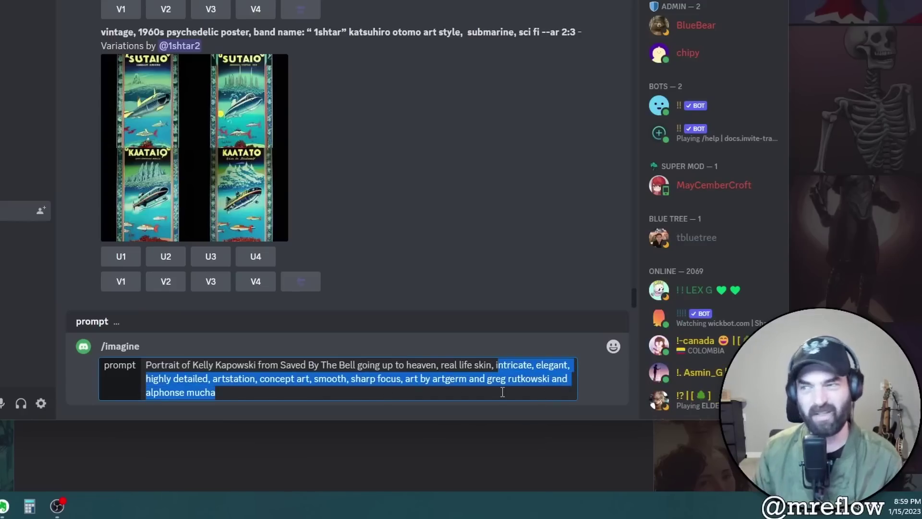
left_click(469, 389)
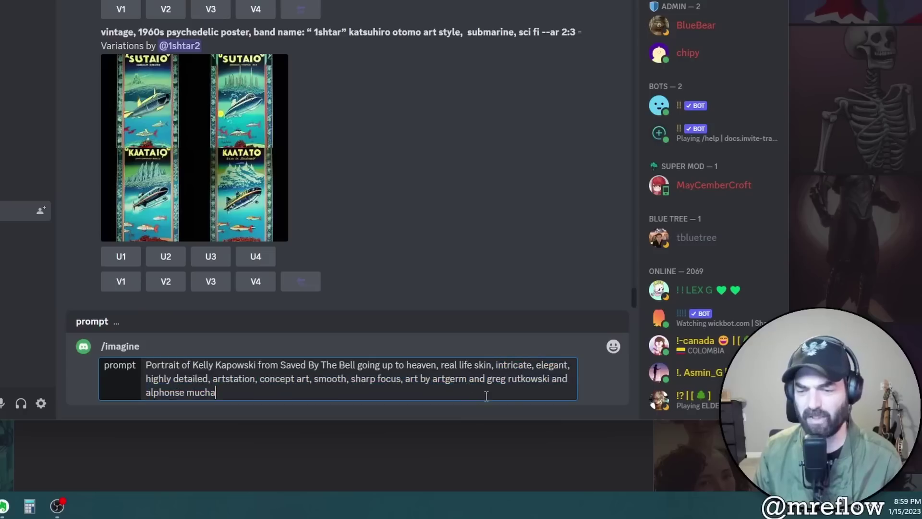
left_click_drag(147, 365, 321, 366)
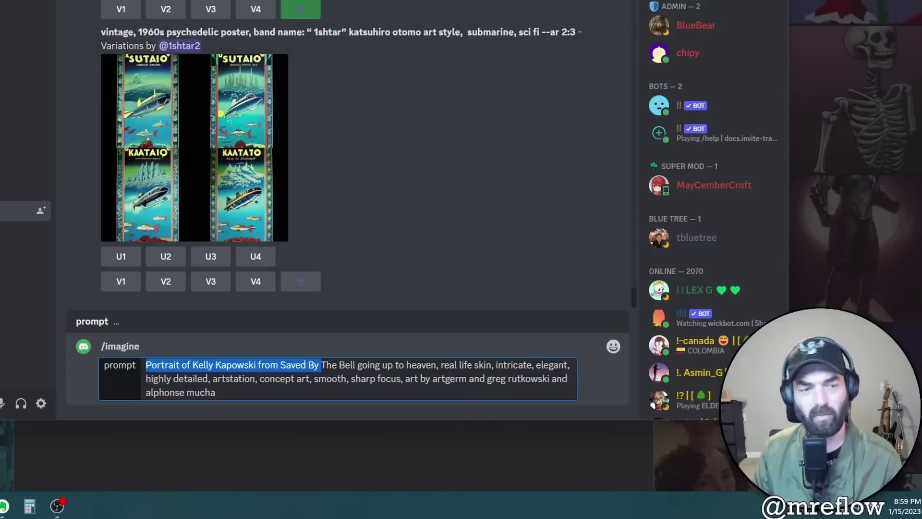
left_click(356, 366)
left_click_drag(436, 365, 139, 365)
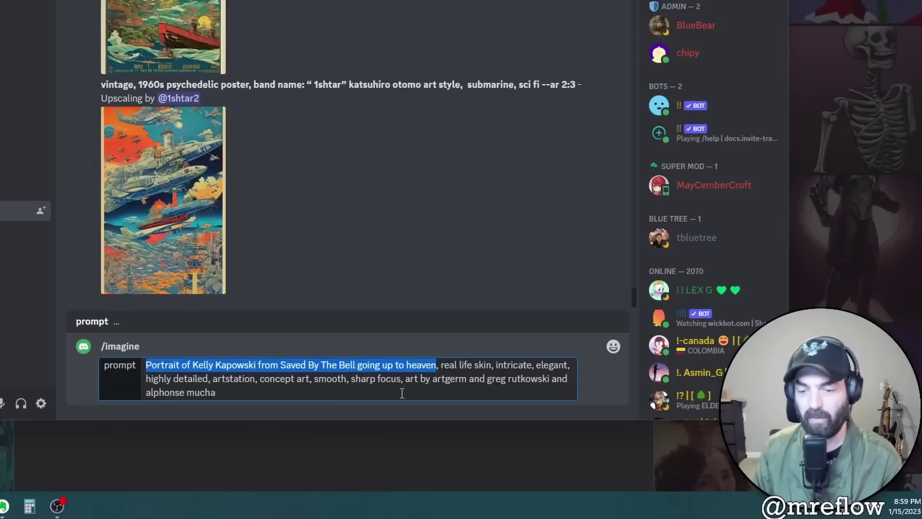
left_click_drag(402, 393, 443, 356)
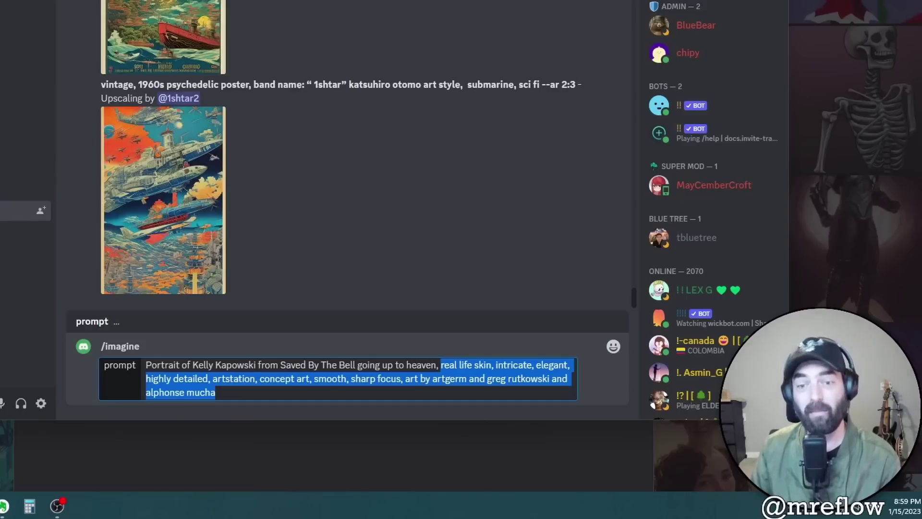
left_click_drag(301, 393, 444, 365)
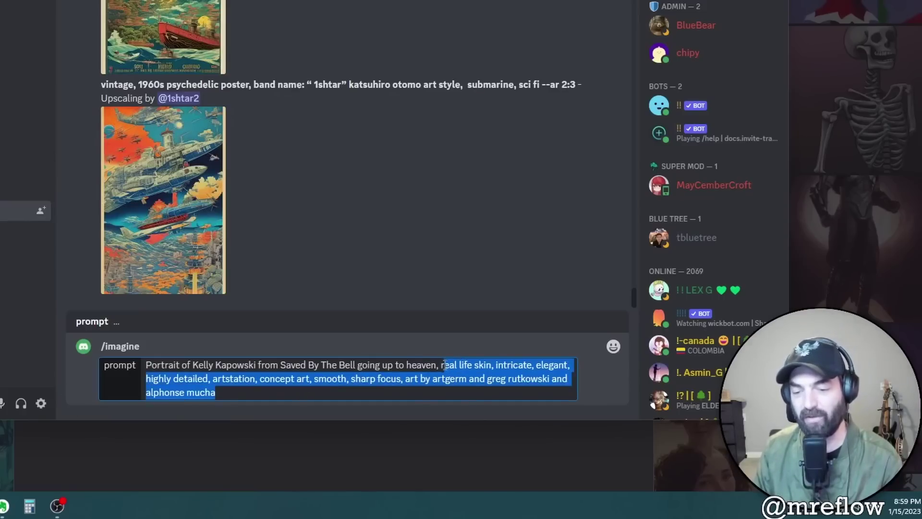
left_click(468, 400)
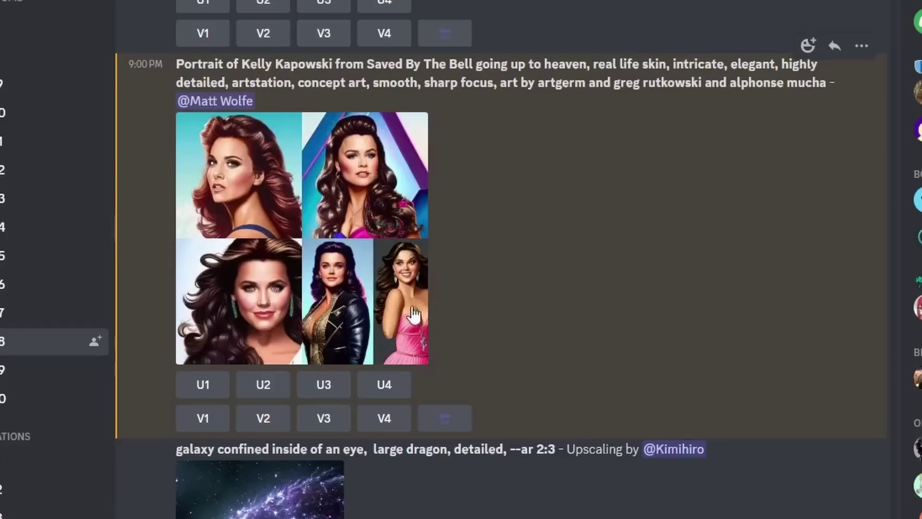
- Preview the Kelly Kapowski portrait grid, then upscale its third portrait with U3
left_click(325, 211)
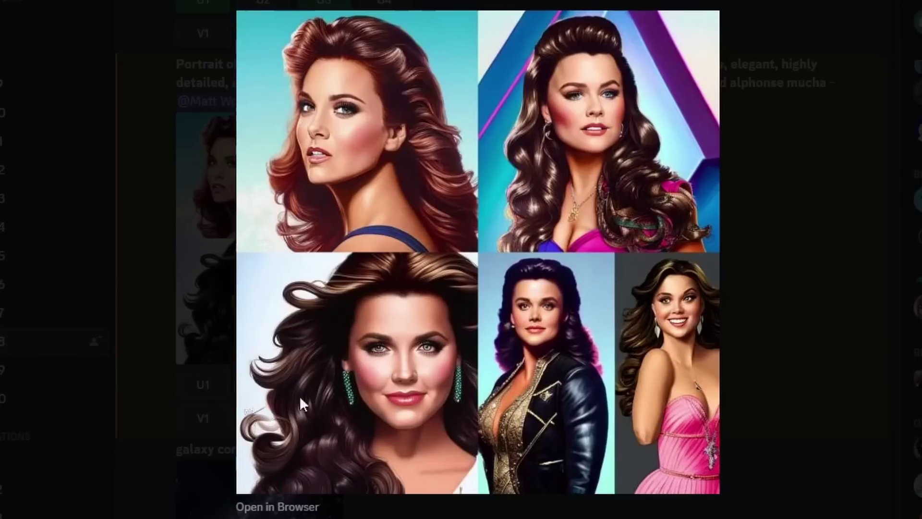
left_click(779, 360)
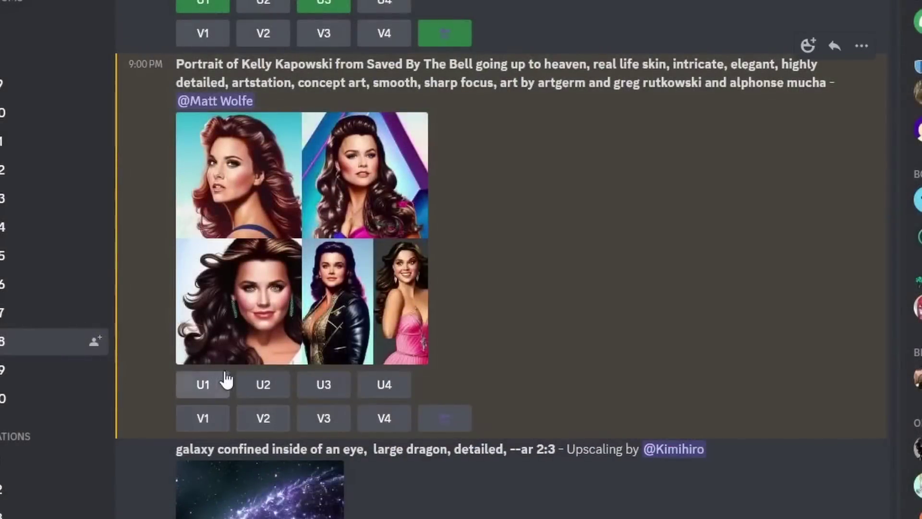
left_click(323, 384)
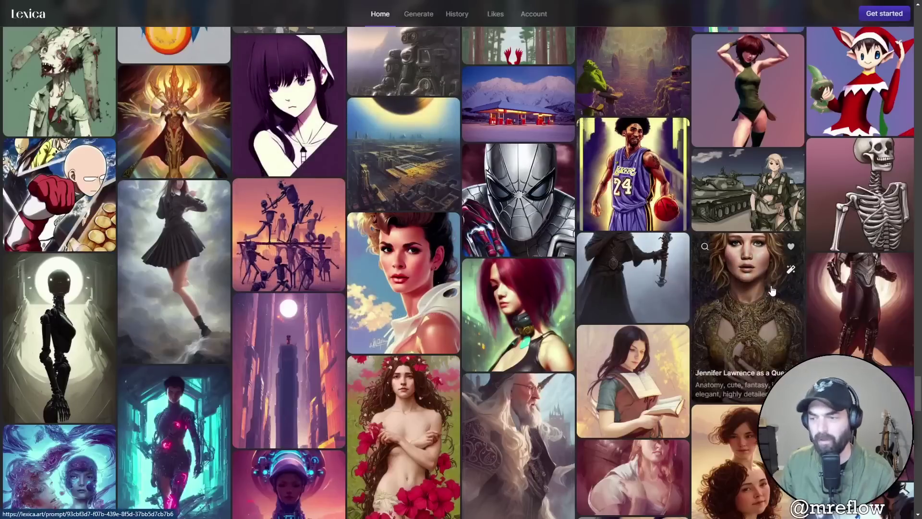
- Copy the 'Retrofuturistic portrait of a dog in small astro suit' prompt and switch to Discord
scroll(633, 278, "down", 10)
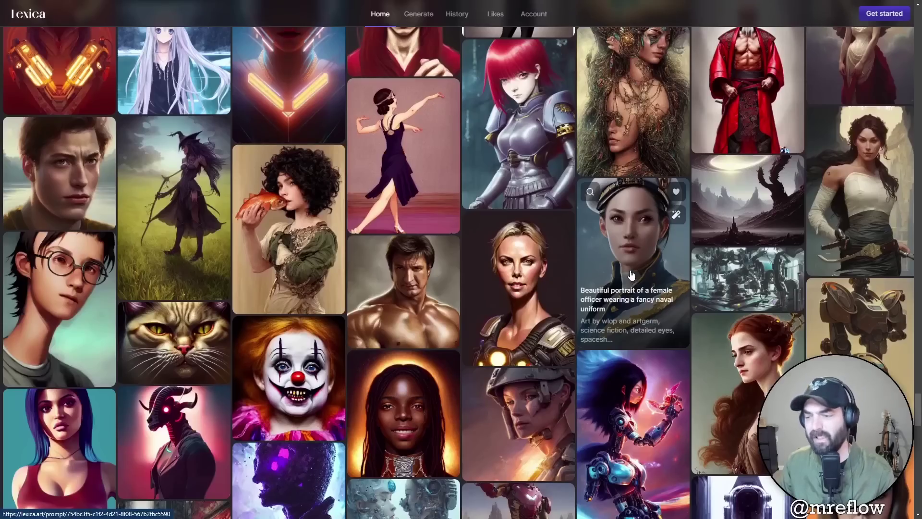
scroll(632, 274, "down", 10)
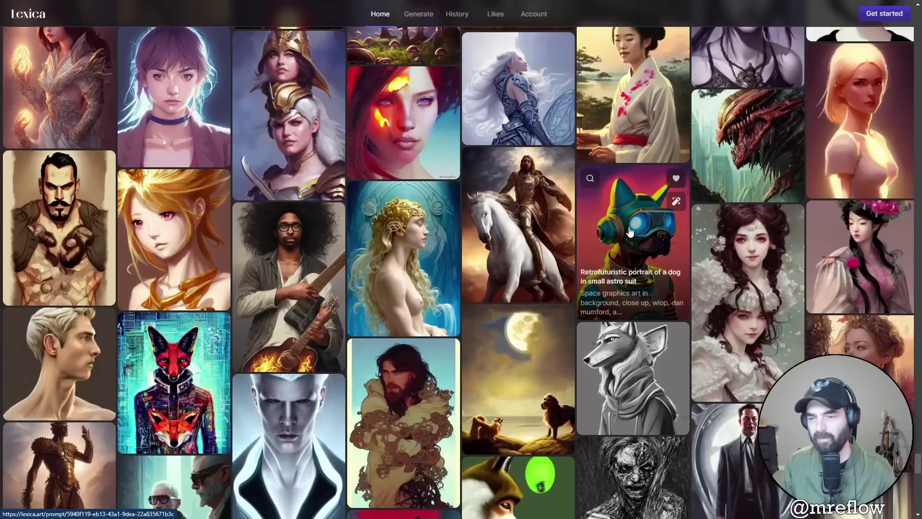
left_click(632, 274)
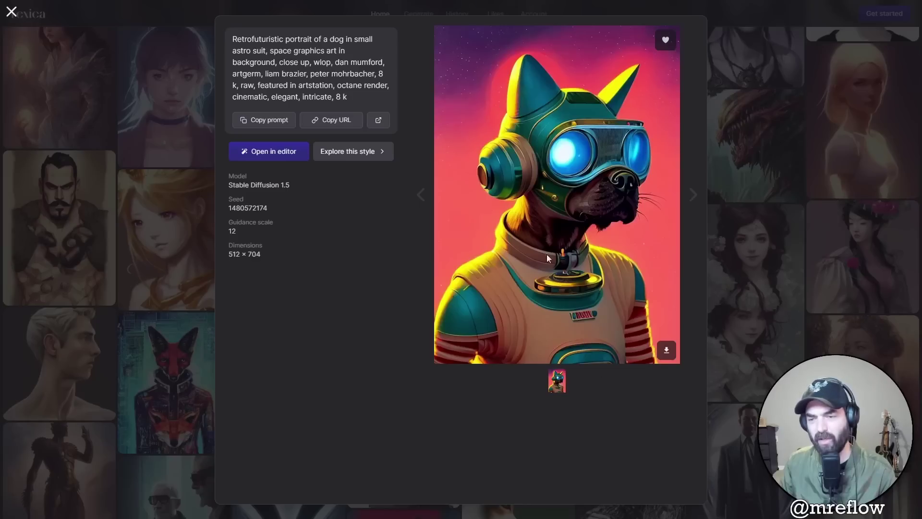
left_click(271, 120)
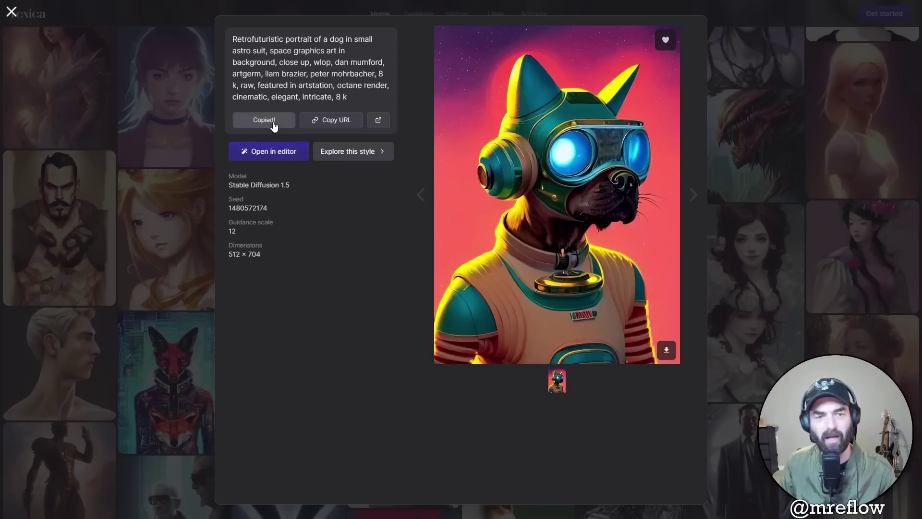
key("alt+Tab")
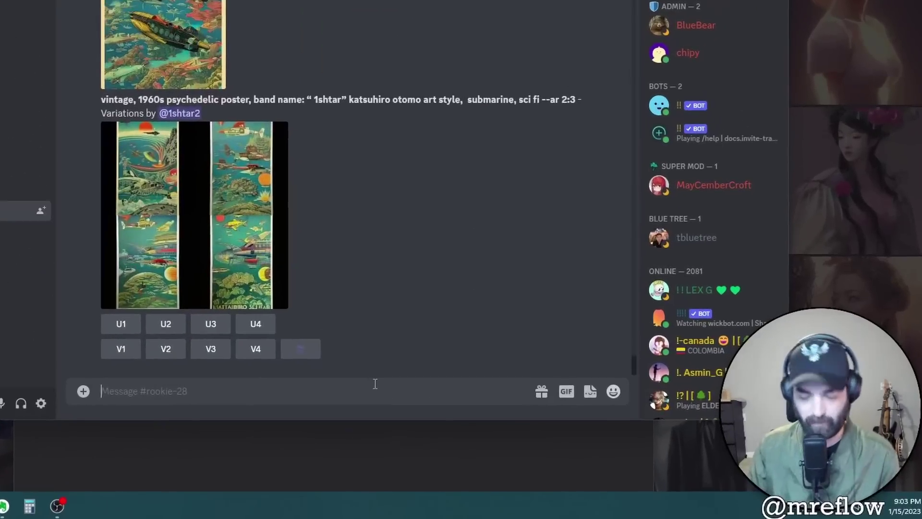
- Start an /imagine prompt from the pasted Lexica prompt, changing 'dog' to 'turtle'
type("/imagine")
key("Tab")
key("ctrl+v")
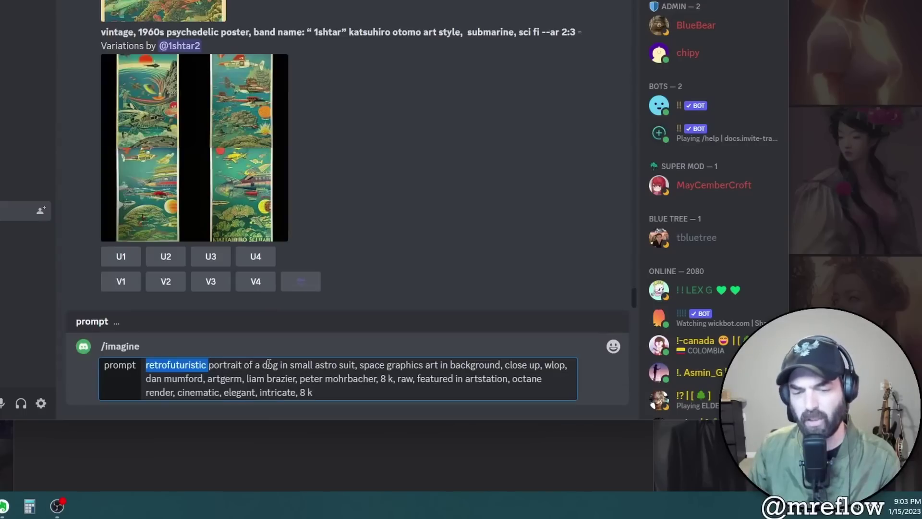
left_click(357, 365)
double_click(276, 366)
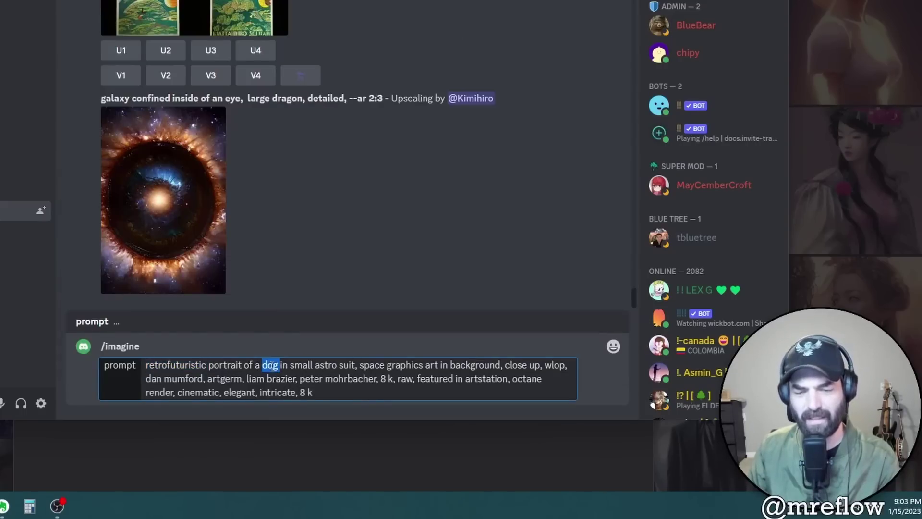
type("turtle")
- Delete 'small', 'graphics art', 'close up' and the trailing '8 k', then append '--ar 2:3'
key("ctrl+Right")
key("ctrl+Right")
key("ctrl+Delete")
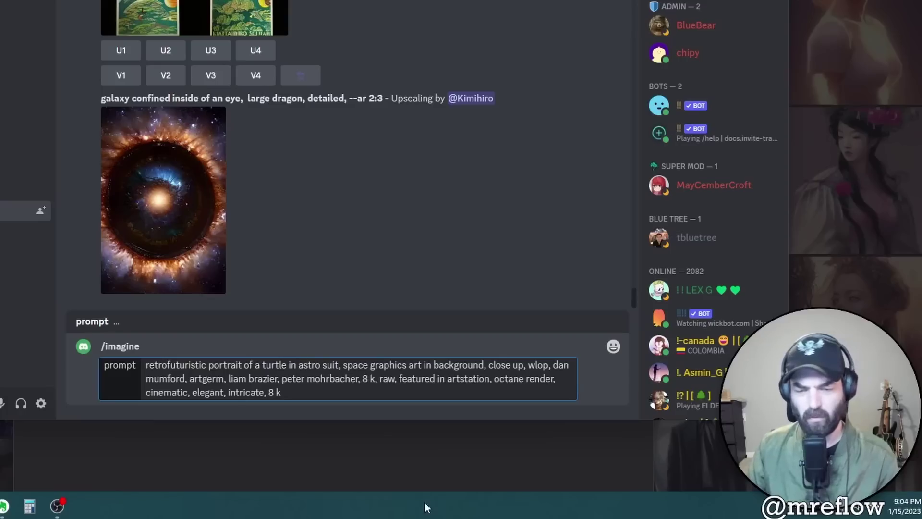
key("ctrl+Right")
key("ctrl+Right")
key("ctrl+Right")
key("ctrl+Delete")
key("ctrl+Delete")
key("ctrl+Right")
key("ctrl+Right")
key("ctrl+Right")
key("ctrl+Right")
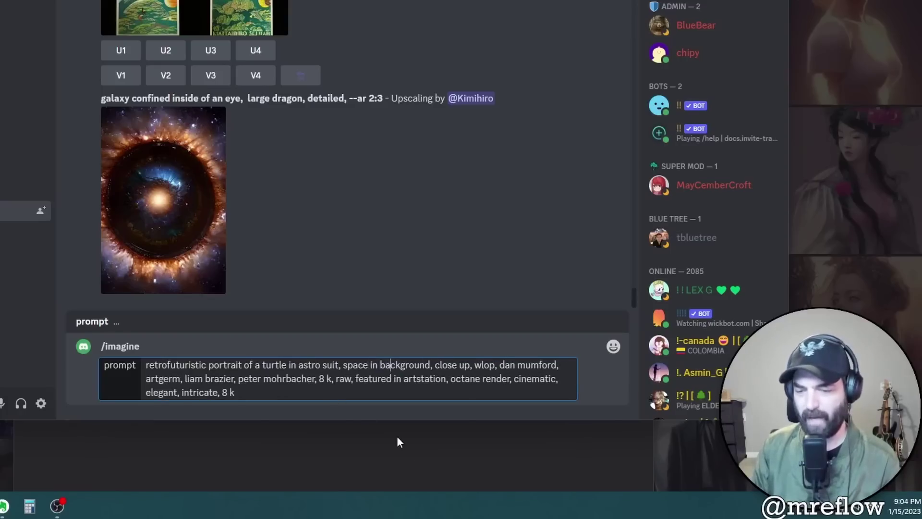
key("BackSpace")
key("BackSpace")
key("BackSpace")
key("BackSpace")
key("BackSpace")
key("BackSpace")
key("BackSpace")
key("BackSpace")
key("BackSpace")
key("BackSpace")
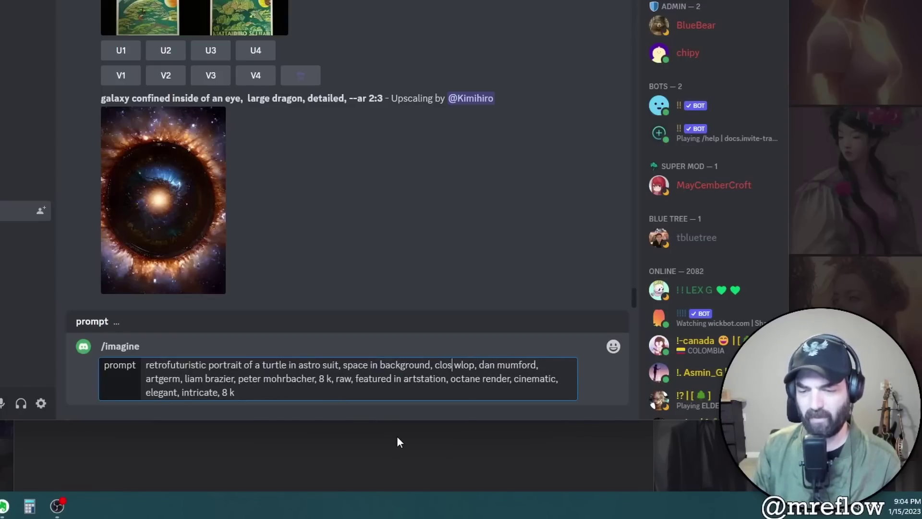
key("Right")
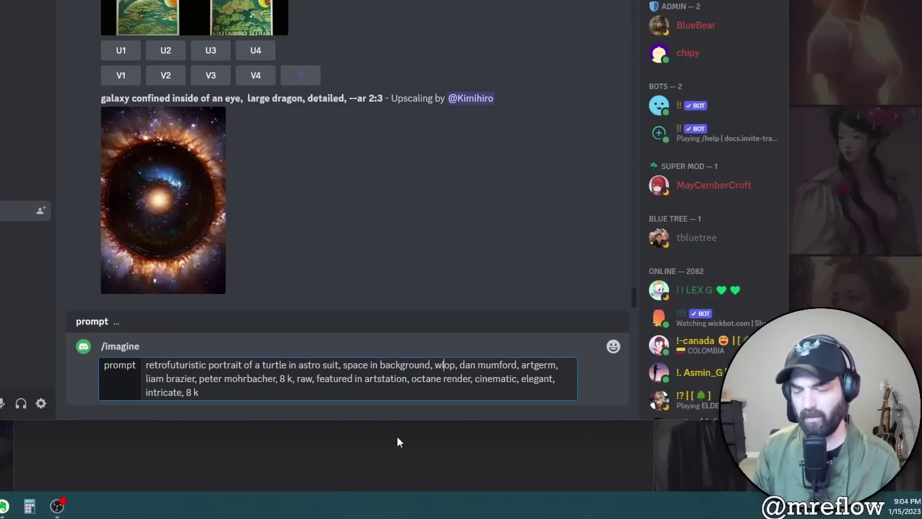
key("ctrl+Right")
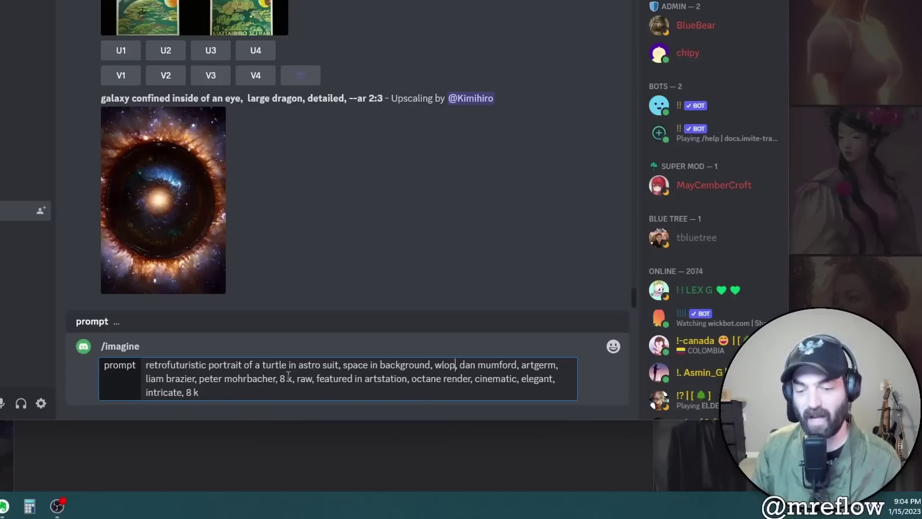
key("BackSpace")
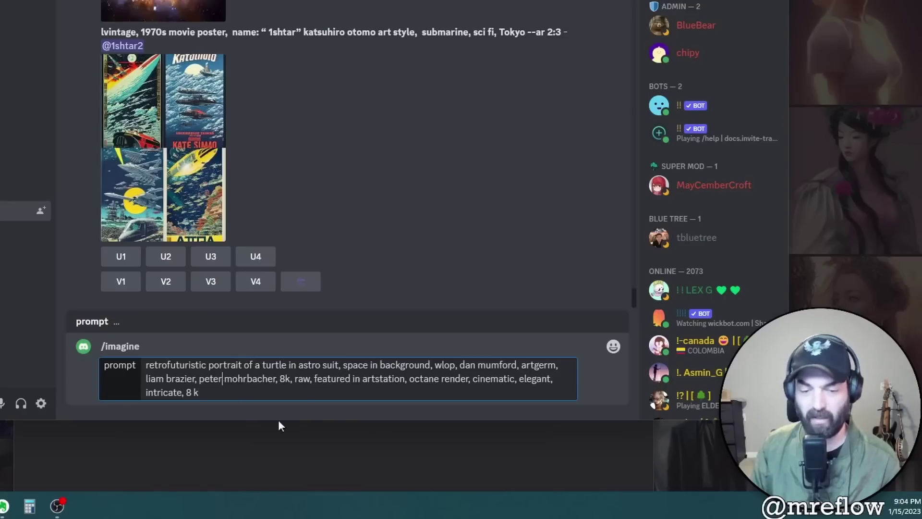
key("Down")
key("BackSpace")
key("BackSpace")
key("BackSpace")
key("BackSpace")
key("BackSpace")
type("--ar ")
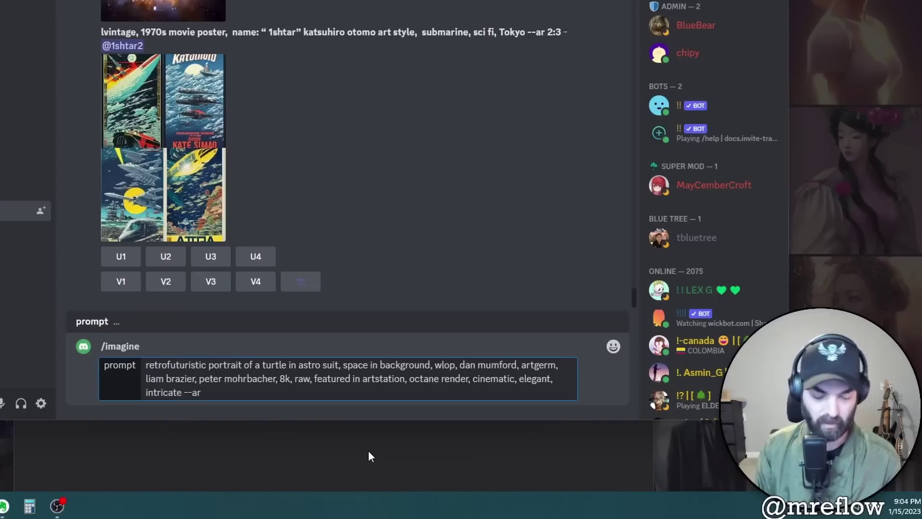
type("2:3")
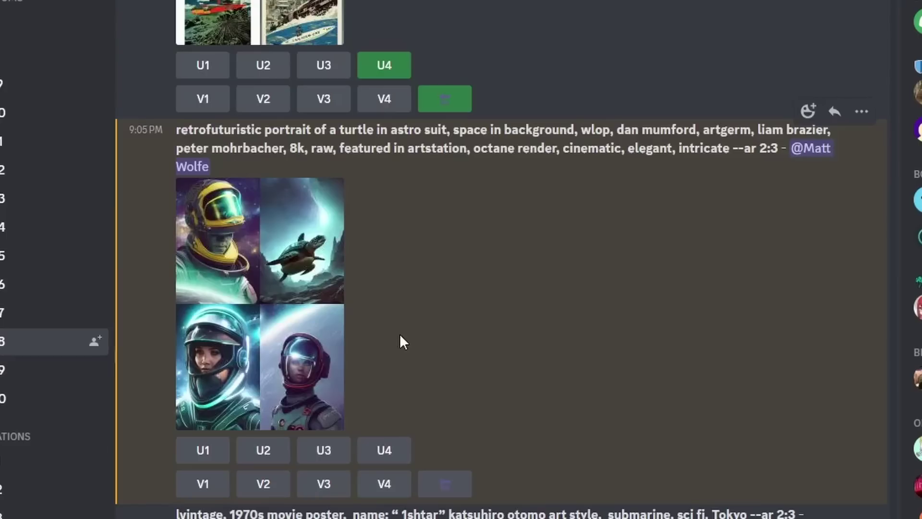
- Preview the turtle astronaut grid and make variations of the swimming turtle (V2)
left_click(298, 287)
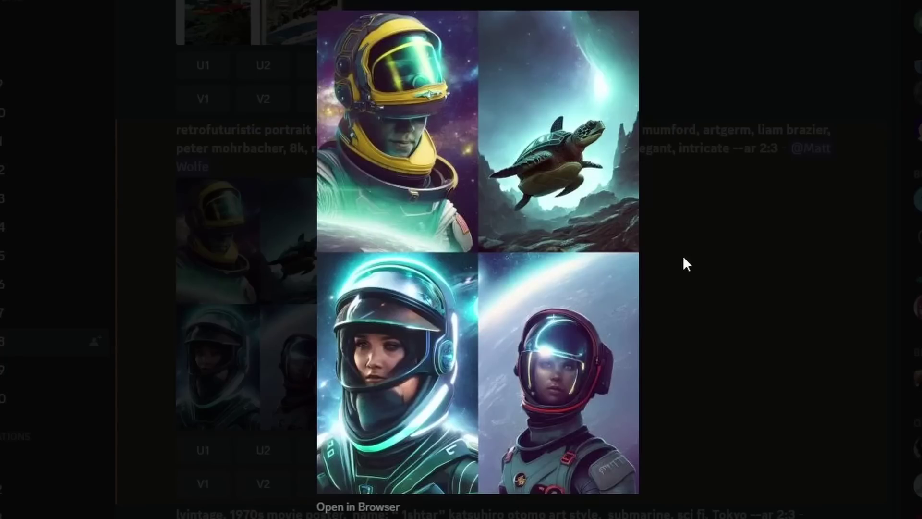
left_click(721, 256)
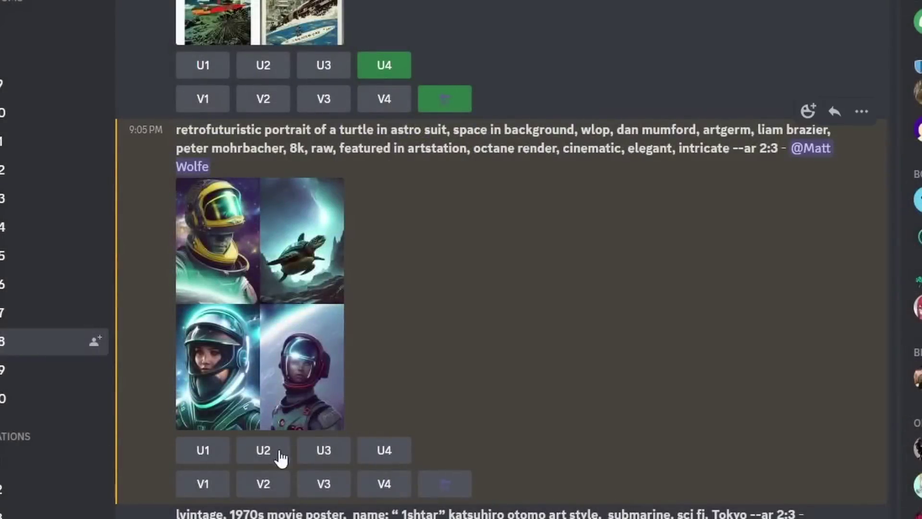
left_click(265, 486)
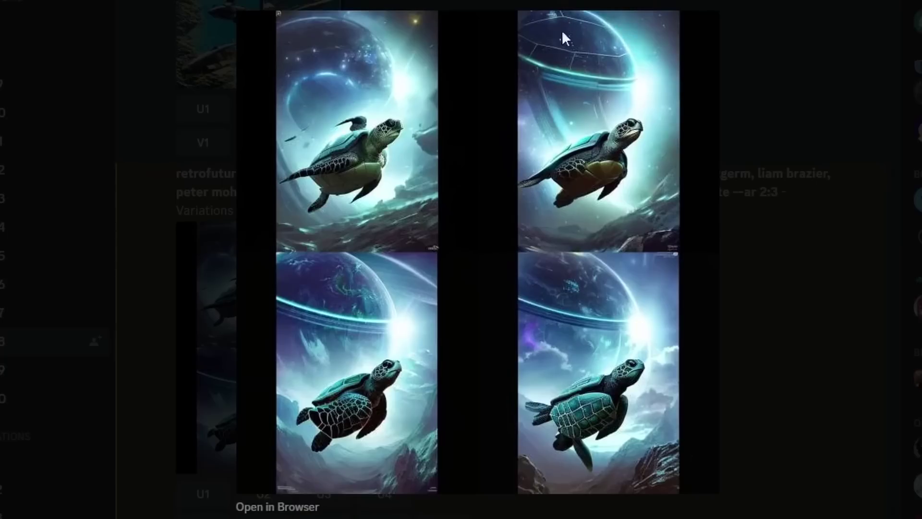
- Upscale the second turtle variation (U2) and enlarge the upscaled image
left_click(797, 356)
left_click(279, 503)
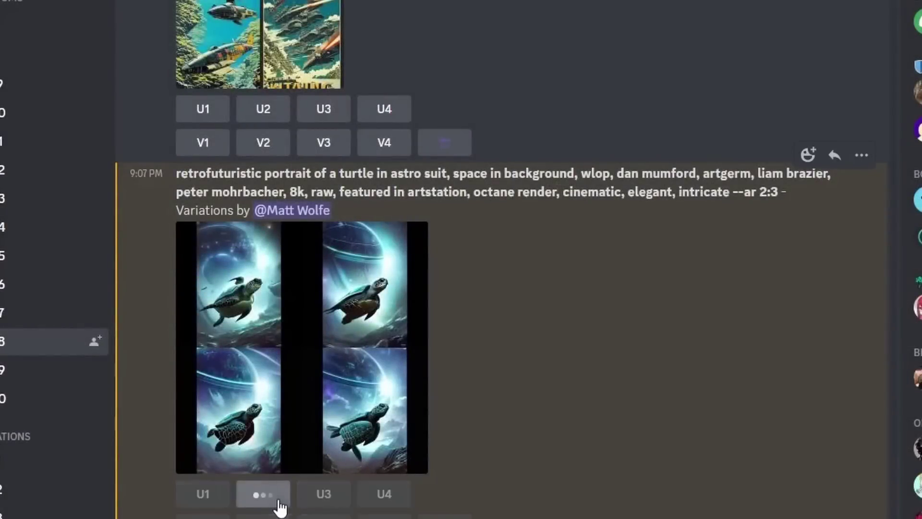
left_click(271, 439)
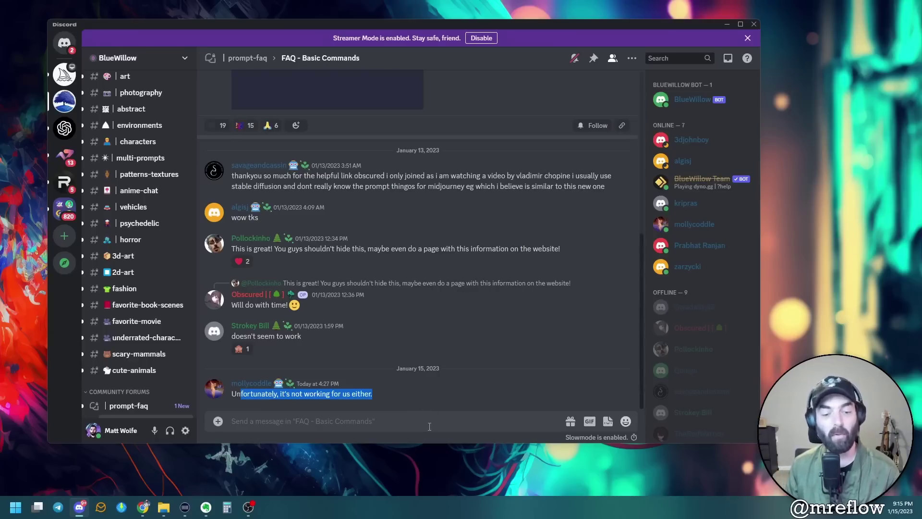
- Clear the chat text selection and close the Discord window from its title bar
left_click(432, 422)
left_click(726, 24)
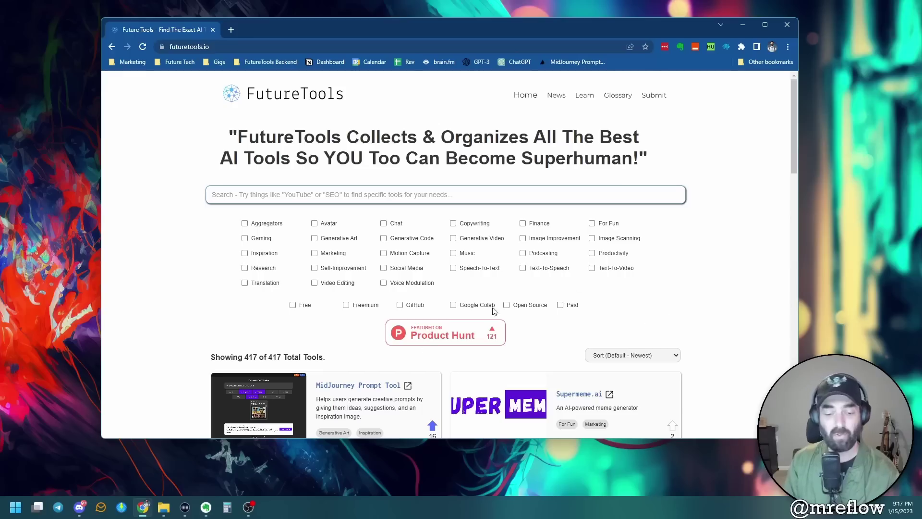
- View the BlueWillow tool's detail page, then return to the FutureTools home page
scroll(618, 346, "down", 10)
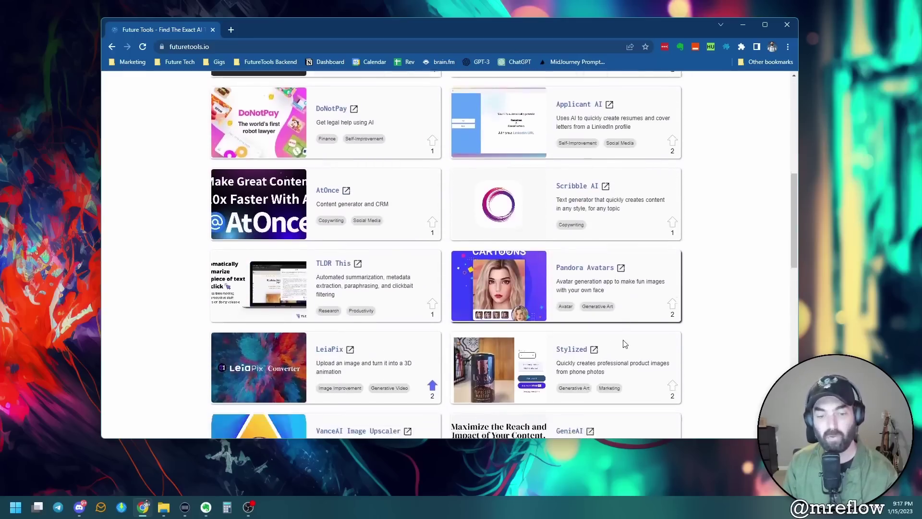
left_click(641, 329)
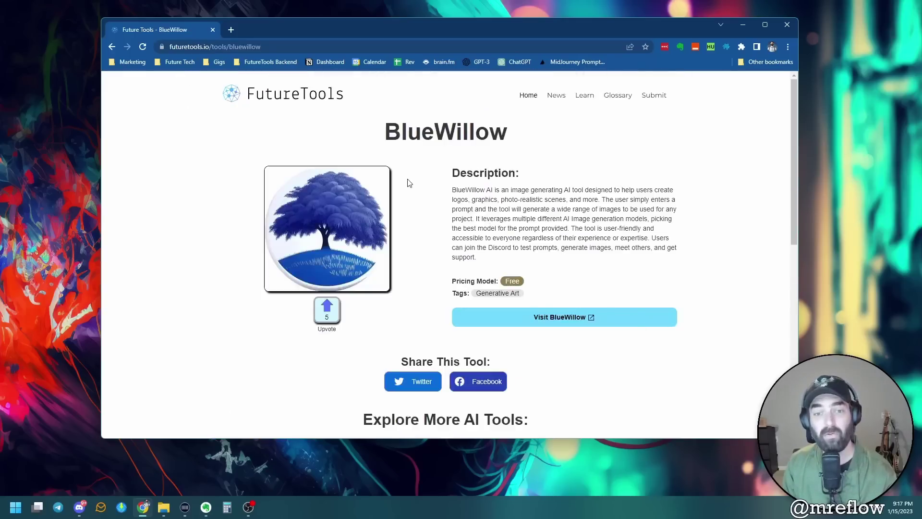
left_click(111, 47)
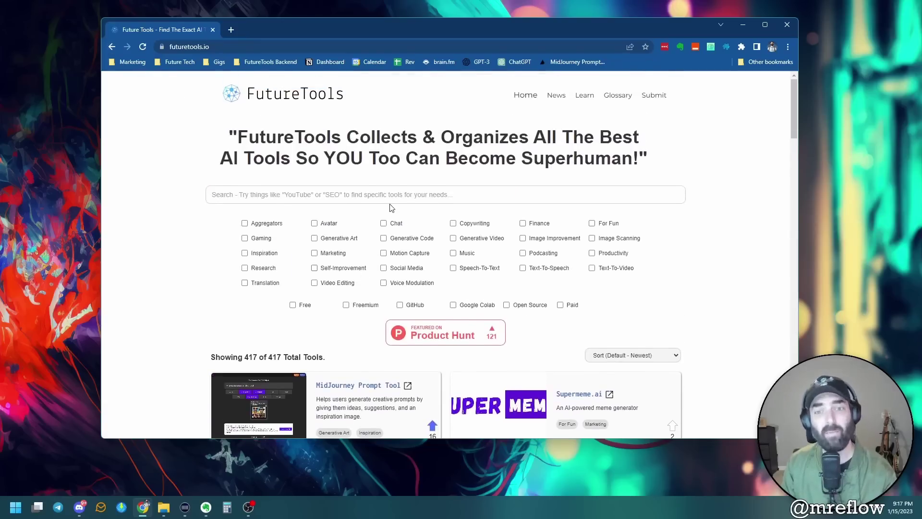
- Search the FutureTools directory for legal tools
left_click(402, 194)
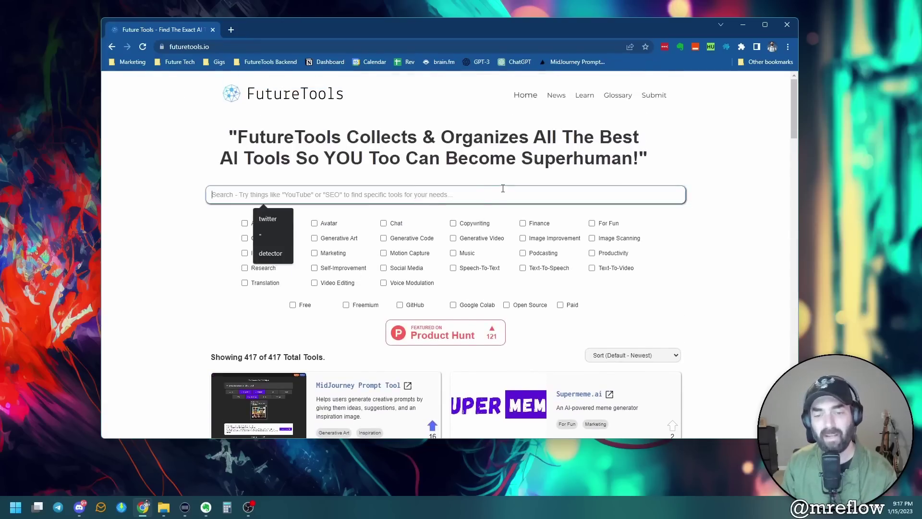
left_click(178, 218)
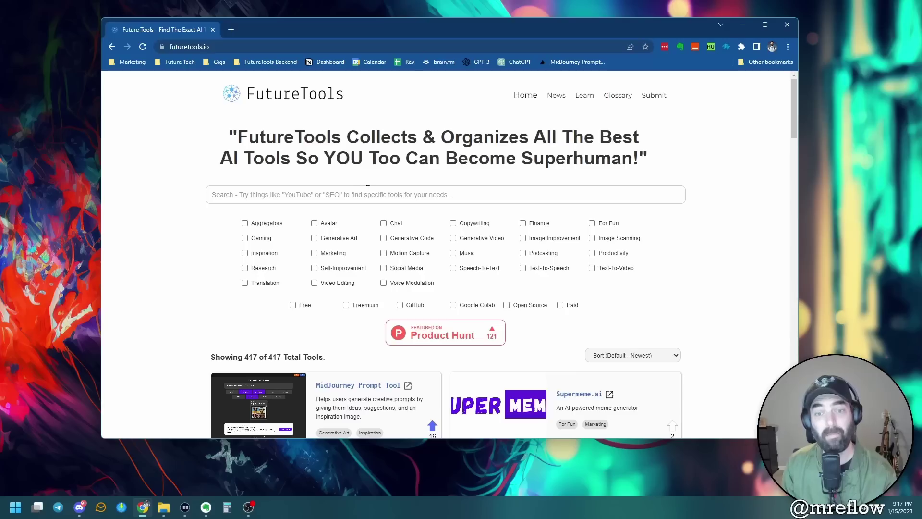
left_click(370, 192)
type("legal")
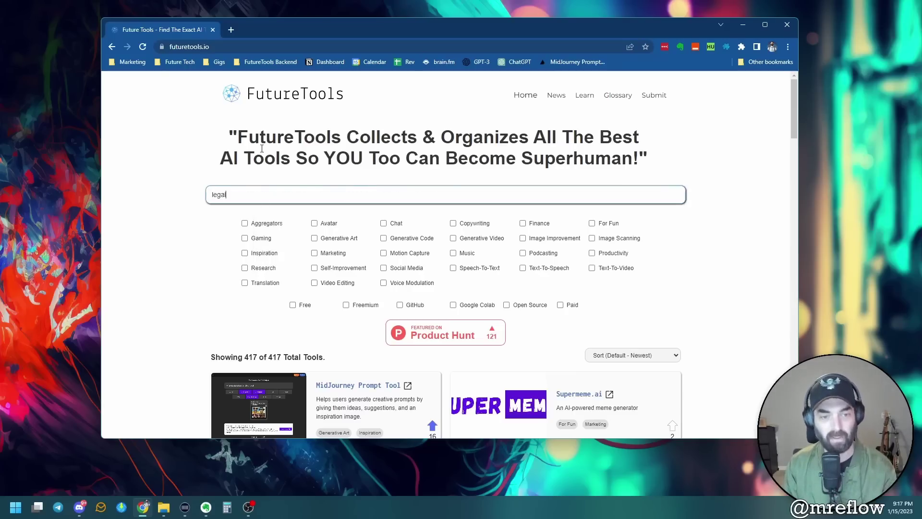
key("Return")
scroll(233, 264, "down", 3)
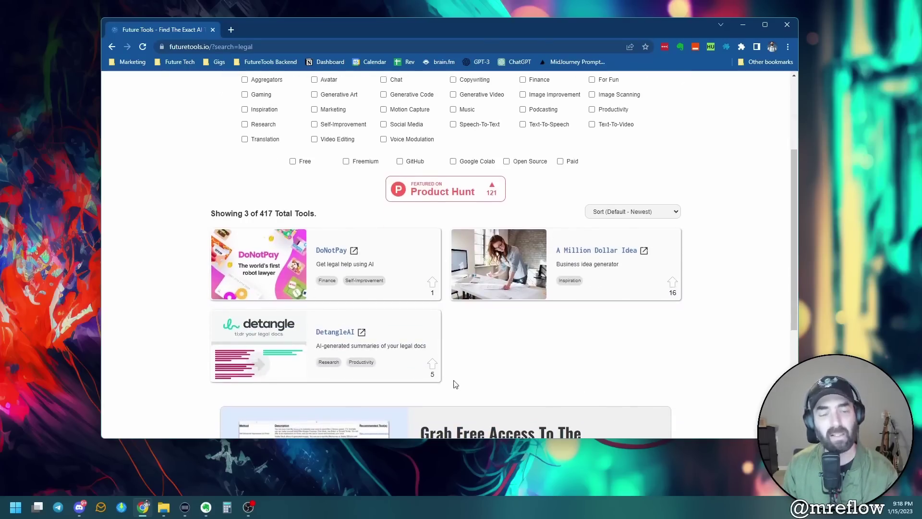
scroll(455, 383, "up", 3)
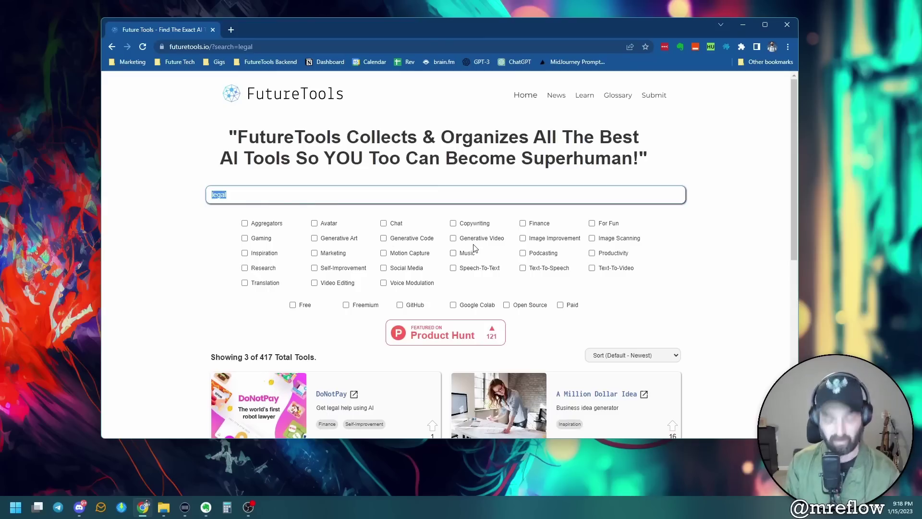
- Change the search to 'podcast' and browse the narrowed results
type("podcast")
scroll(267, 277, "down", 2)
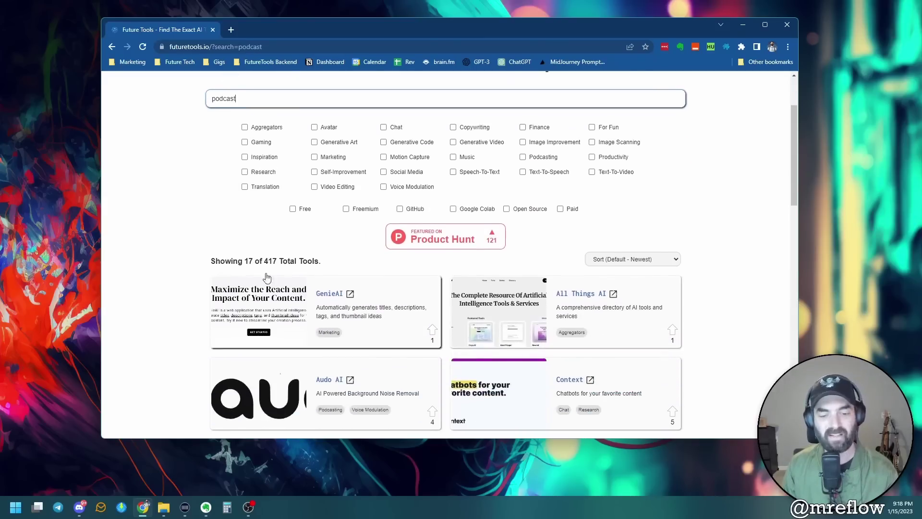
scroll(370, 308, "down", 8)
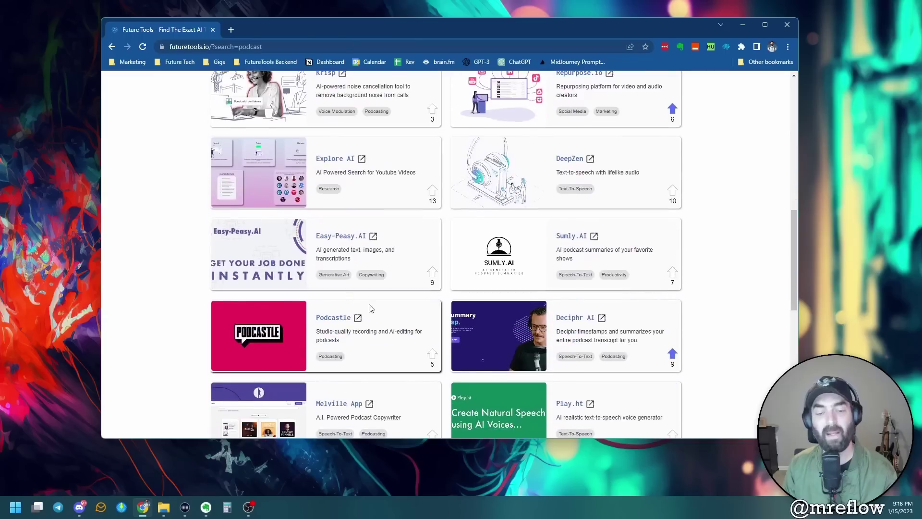
scroll(369, 308, "up", 10)
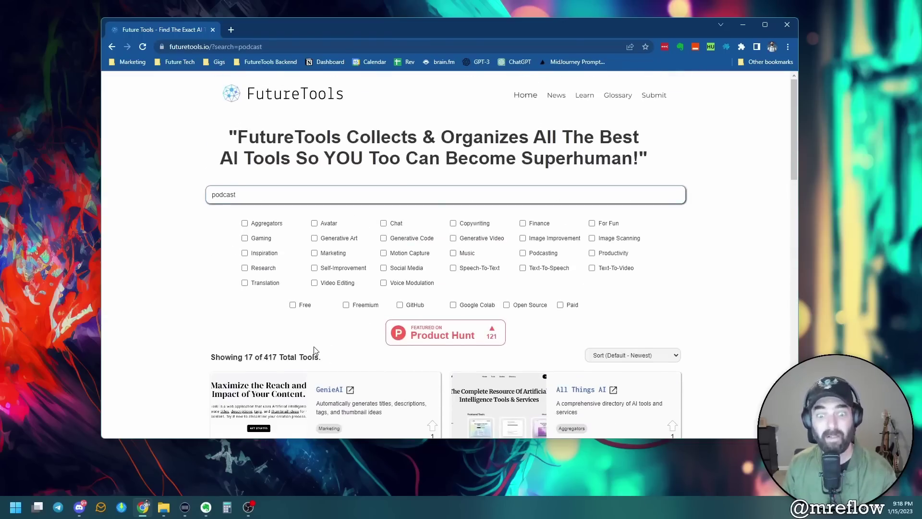
- Tick the Free, Freemium, GitHub, Google Colab and Open Source pricing filters
left_click(293, 305)
left_click(347, 306)
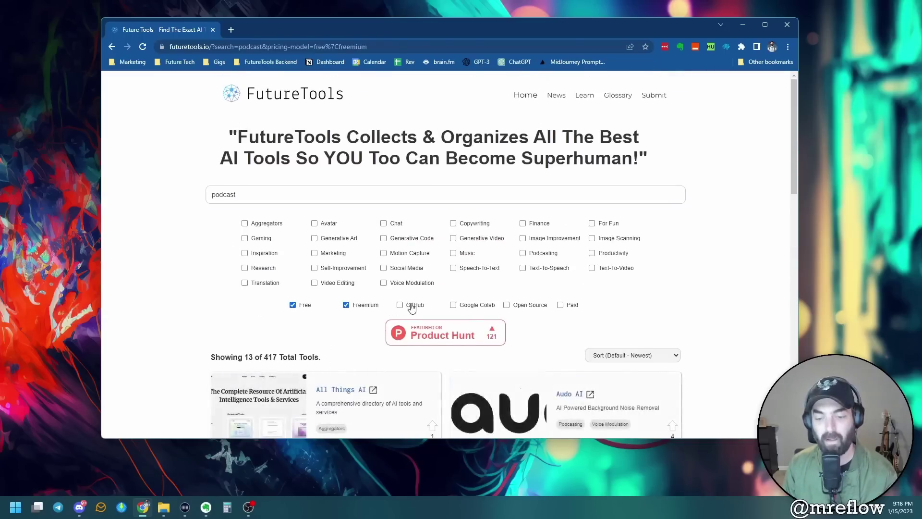
left_click(402, 305)
left_click(473, 308)
left_click(524, 306)
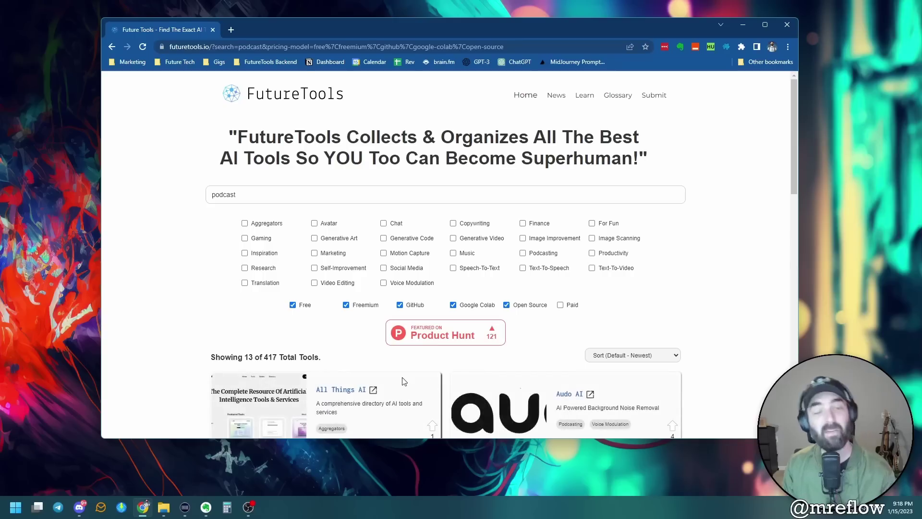
scroll(274, 188, "down", 3)
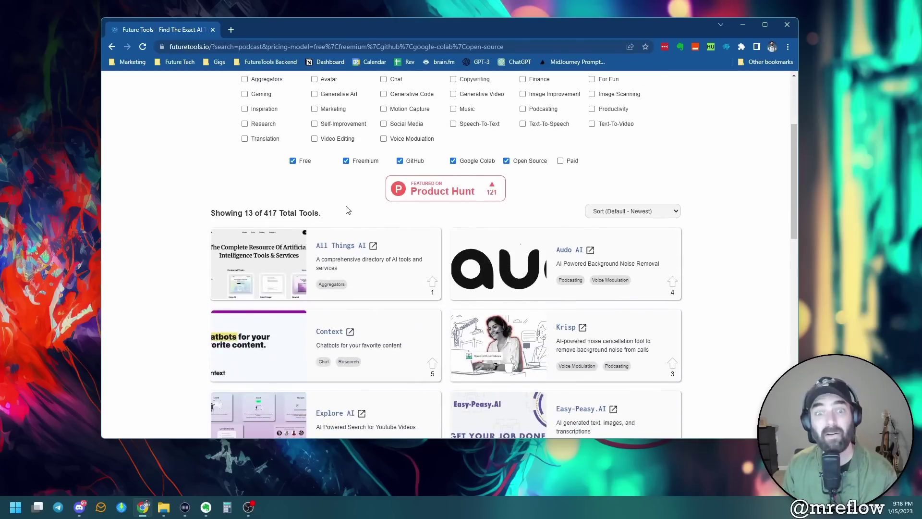
scroll(350, 293, "down", 2)
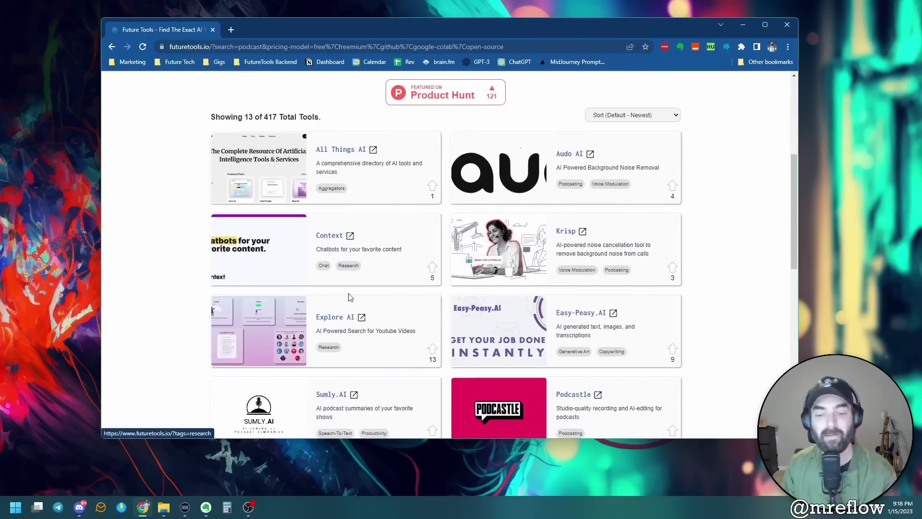
scroll(350, 298, "up", 5)
- Clear the 'podcast' search term and sort the tools by Most Upvoted
key("ctrl+a")
key("BackSpace")
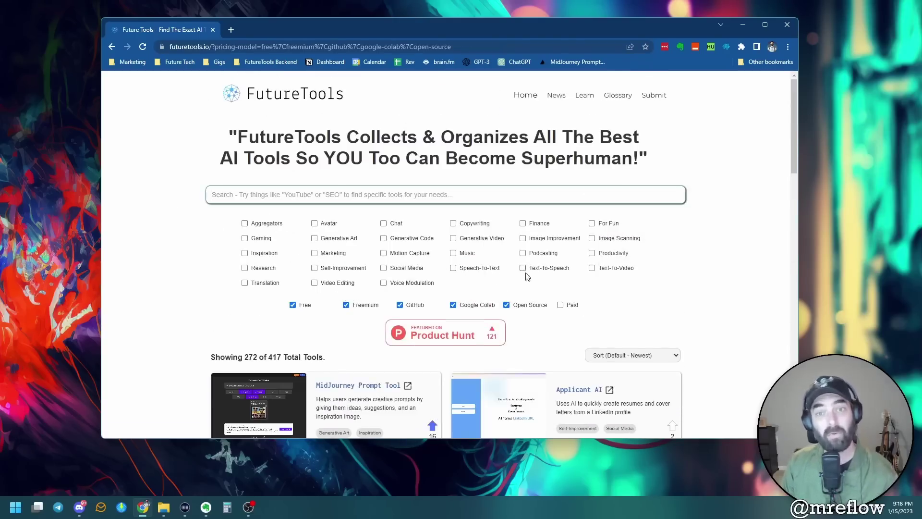
scroll(536, 272, "down", 2)
left_click(642, 262)
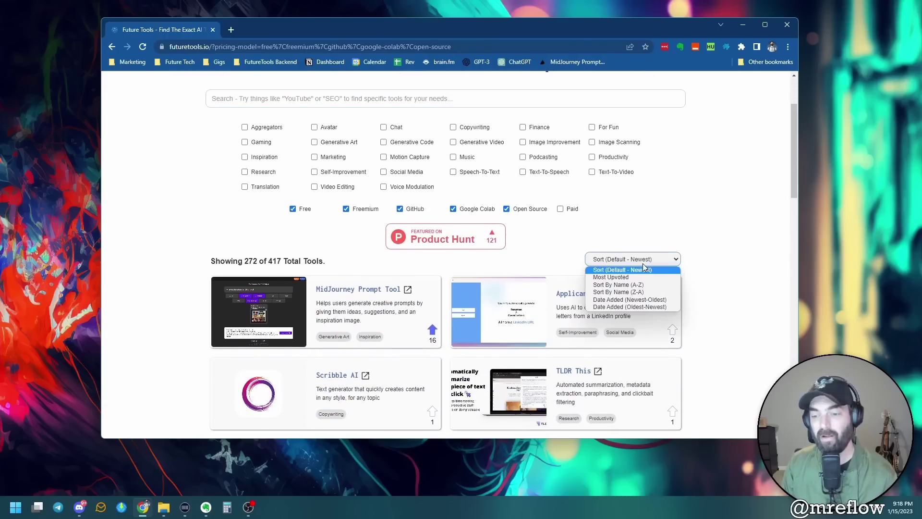
left_click(649, 278)
scroll(281, 110, "down", 3)
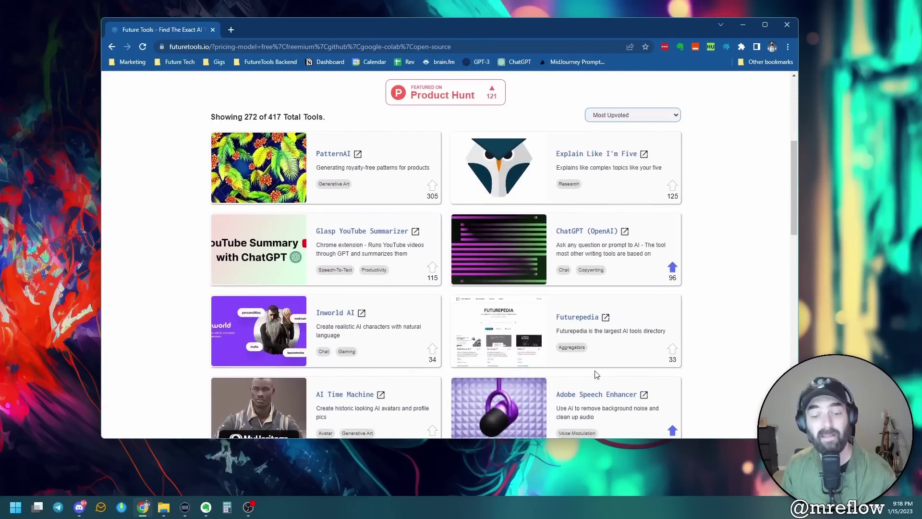
scroll(726, 374, "up", 3)
scroll(314, 321, "up", 1)
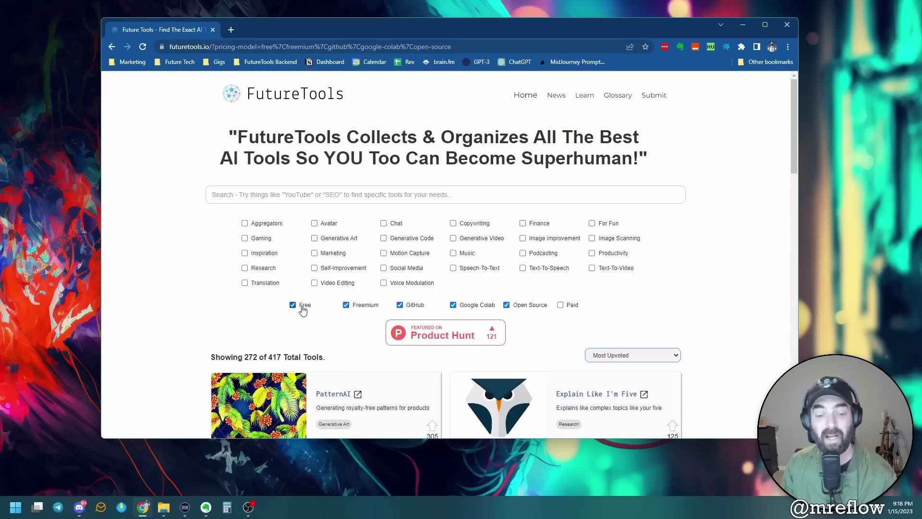
- Untick all five pricing filters: Free, Freemium, GitHub, Google Colab and Open Source
left_click(302, 307)
left_click(355, 306)
left_click(406, 306)
left_click(456, 306)
left_click(528, 307)
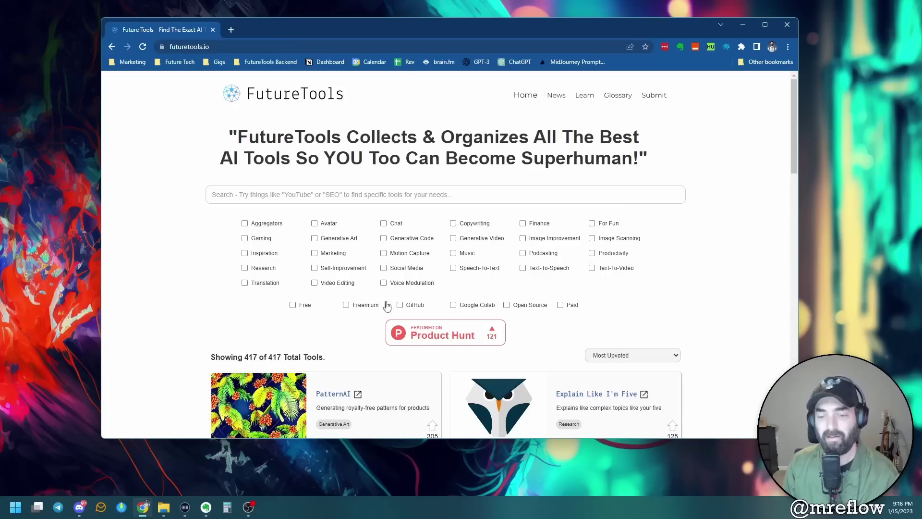
- Filter to Generative Video, Video Editing and Text-To-Video tools, then return to the unfiltered page
left_click(453, 239)
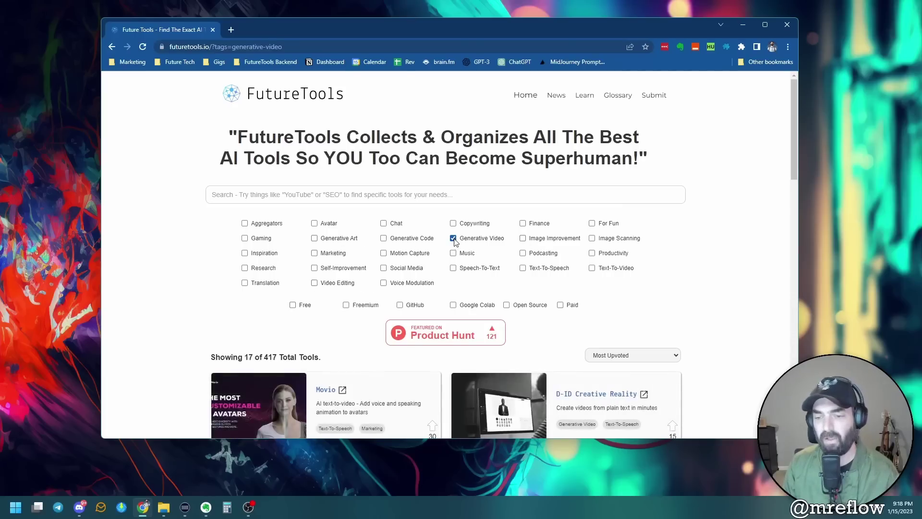
left_click(319, 283)
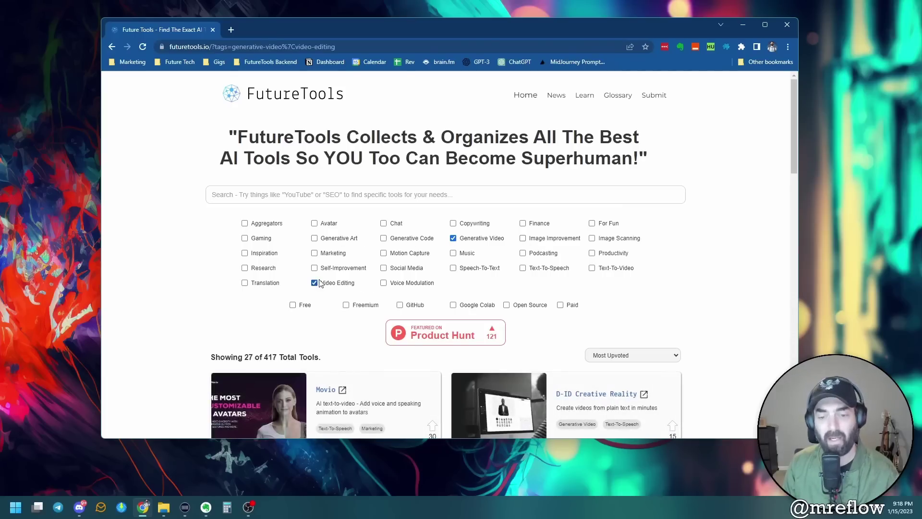
left_click(592, 269)
scroll(352, 375, "down", 3)
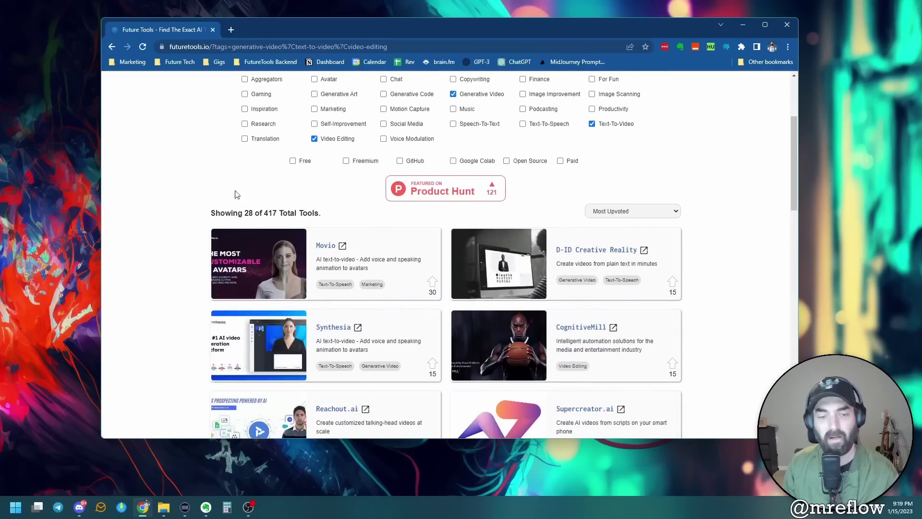
scroll(622, 385, "down", 10)
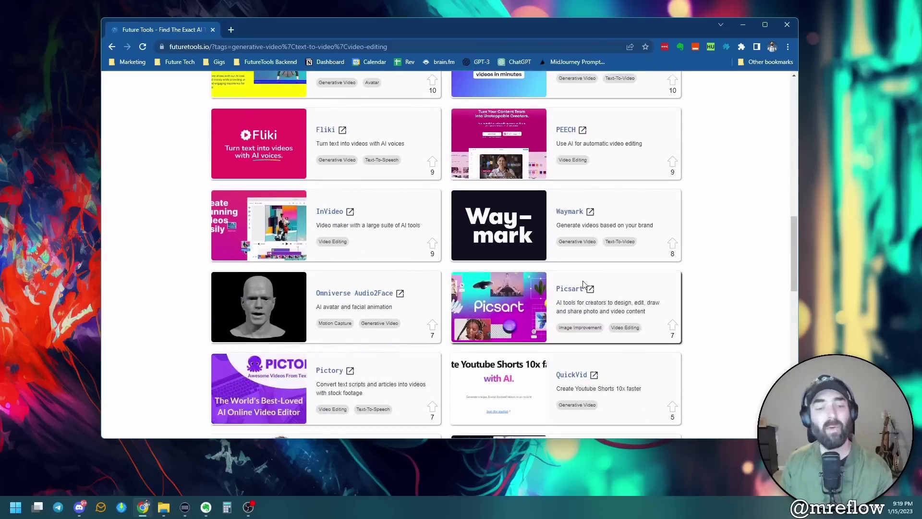
key("alt+Left")
key("alt+Left")
key("alt+Left")
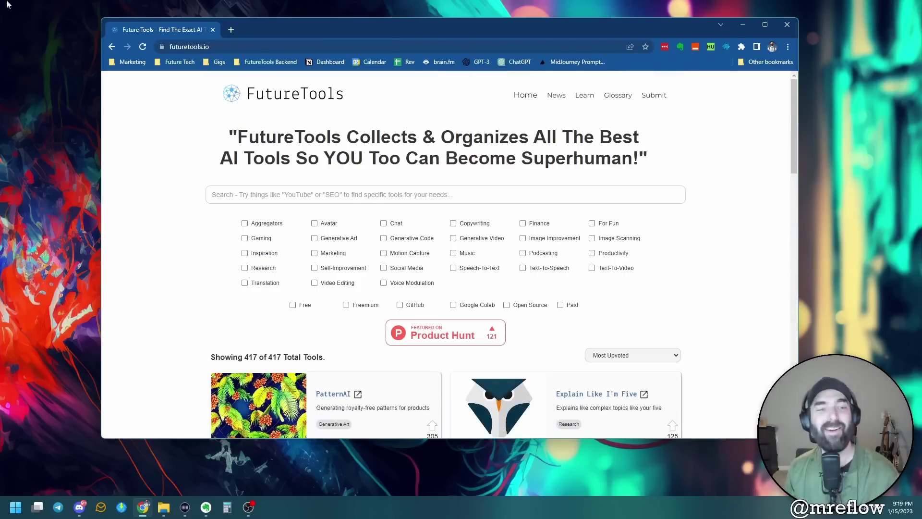
- Go to futuretools.io/n to load the Future Tools Weekly subscribe page
left_click(259, 46)
left_click(259, 44)
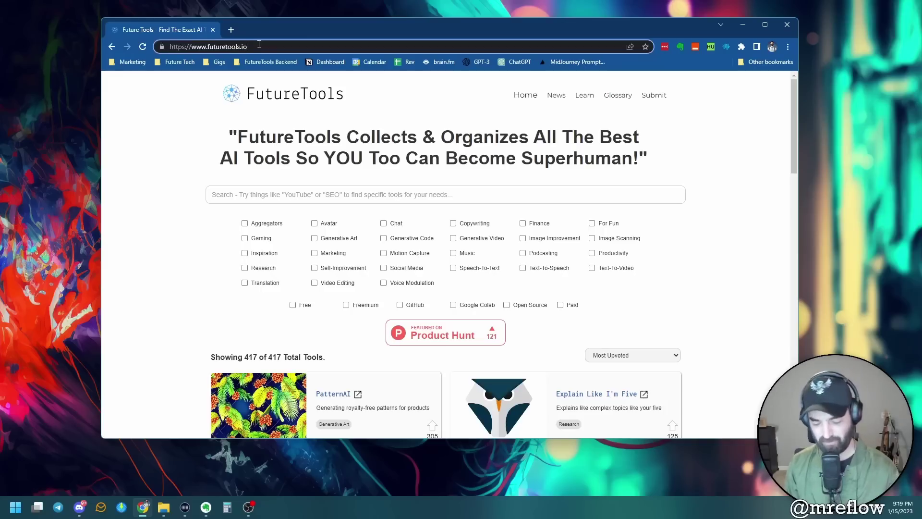
type("/ne")
key("Return")
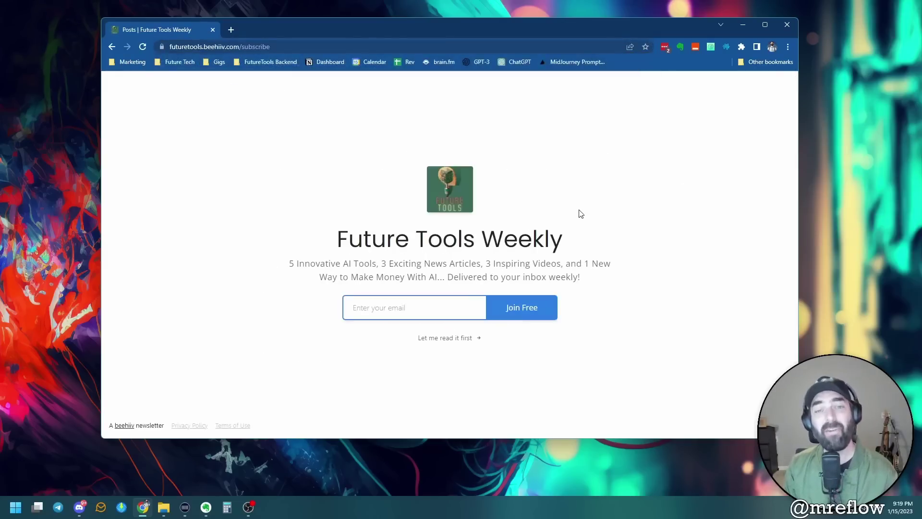